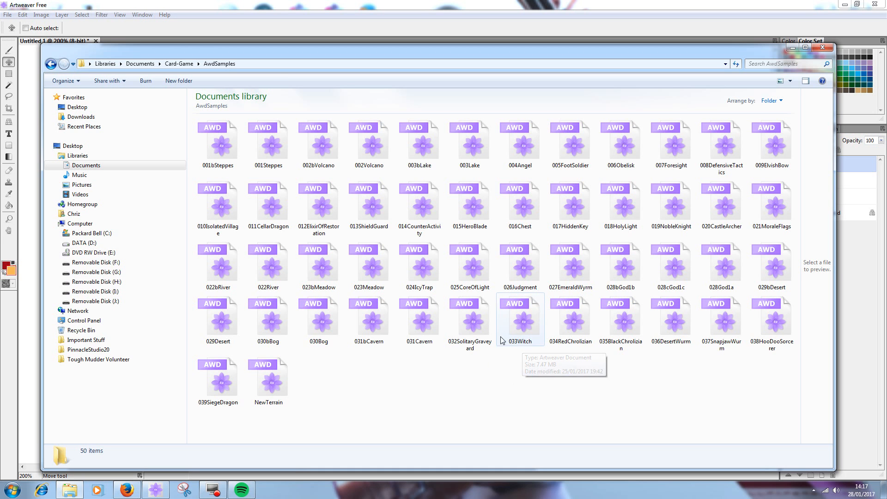
Open the 033Witch card document from the AwdSamples folder.
double_click(523, 324)
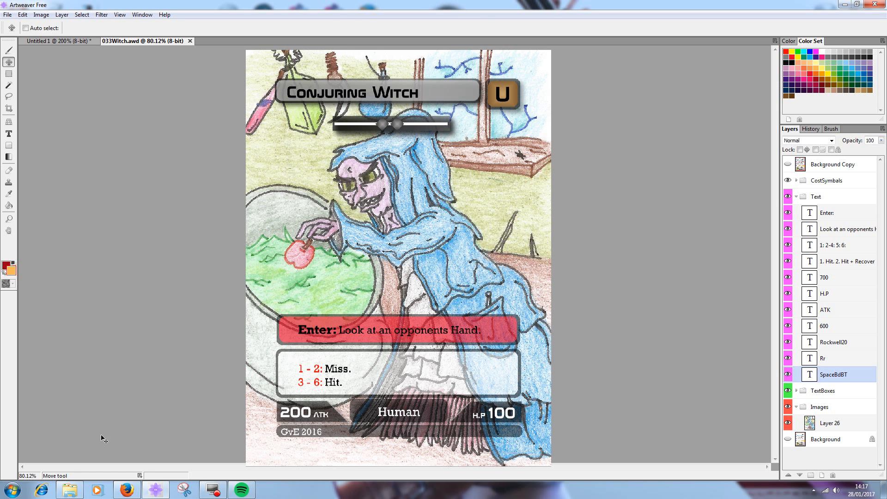
Browse to the GvEDark folder within the Card-Game Art folder and preview the Sheet90004 artwork.
left_click(76, 495)
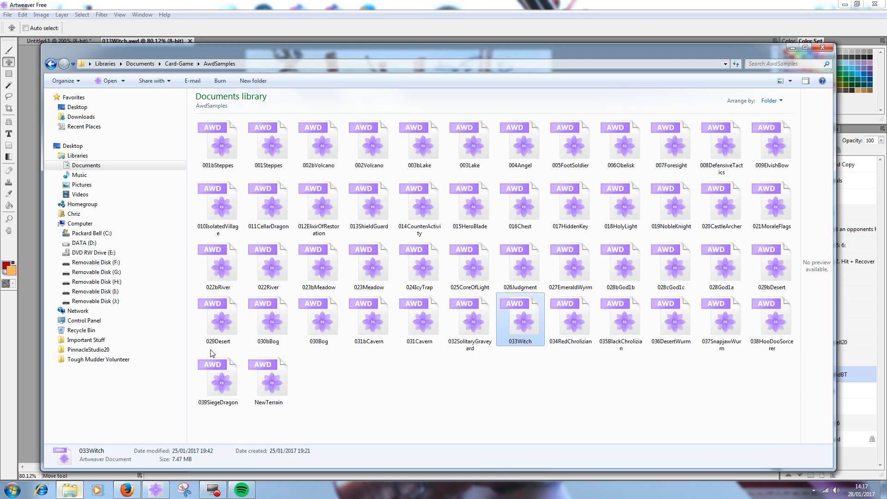
left_click(186, 67)
double_click(218, 145)
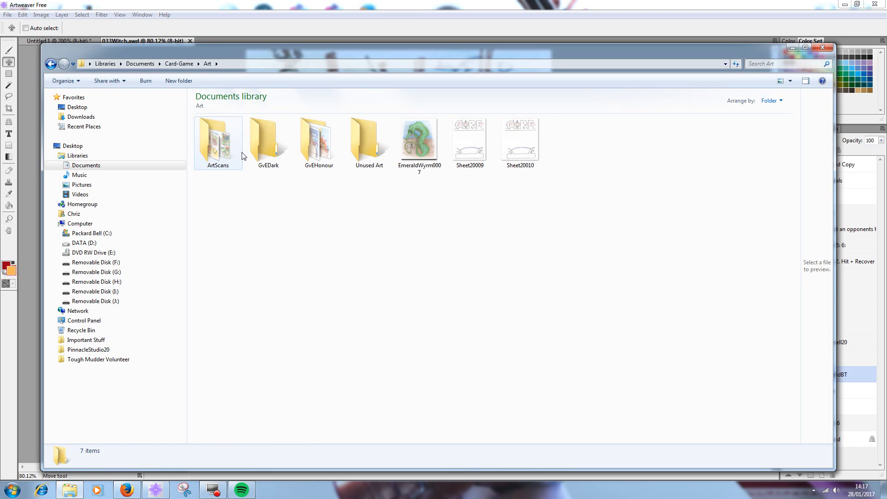
double_click(266, 145)
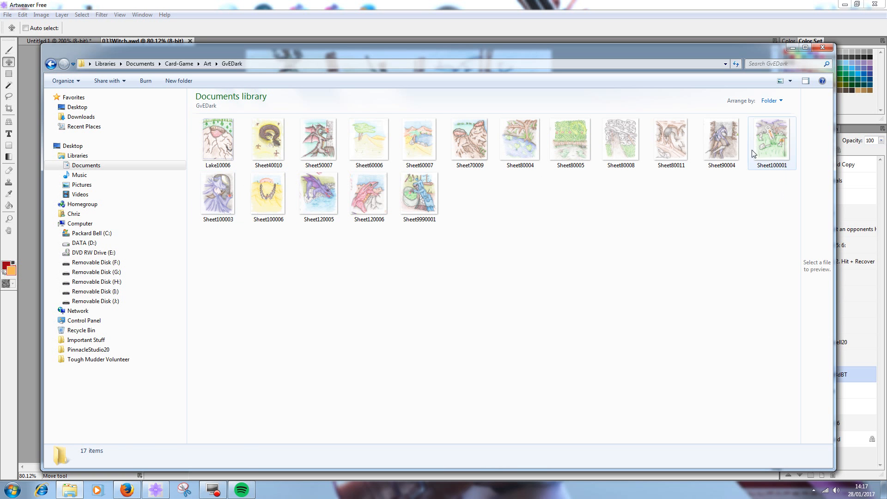
left_click(703, 162)
double_click(718, 148)
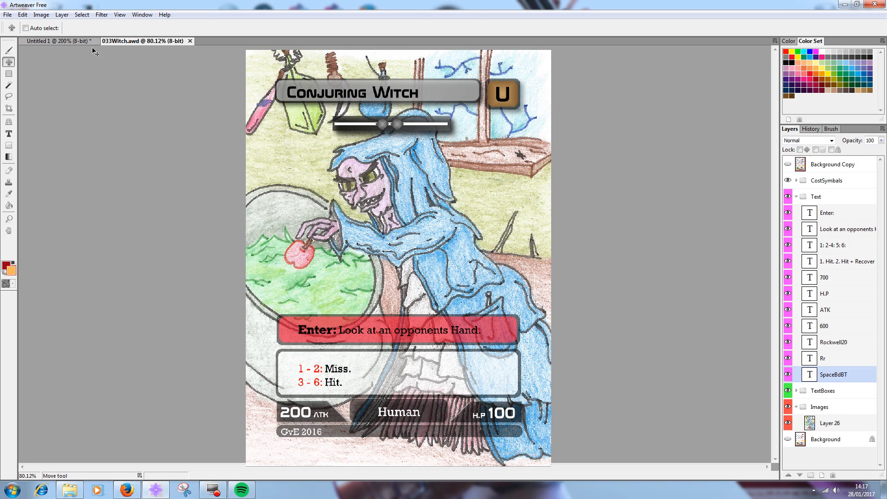
Save the witch card as a new document named 040EntombedDemon in the Card-Game AwdSamples folder.
left_click(13, 15)
left_click(27, 124)
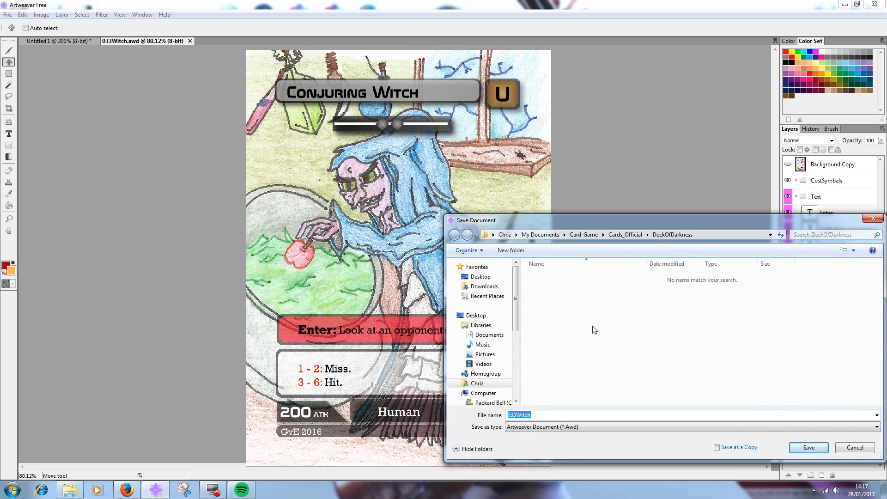
left_click(587, 237)
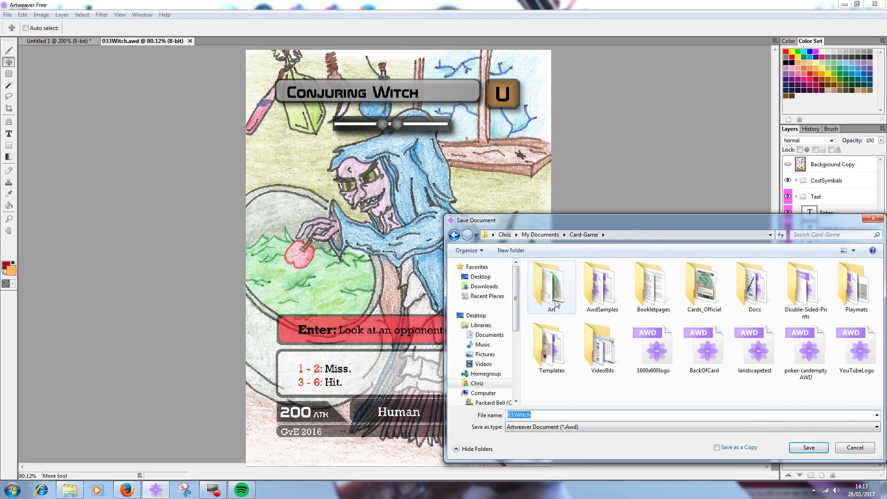
double_click(601, 286)
type("040EntombedDemon")
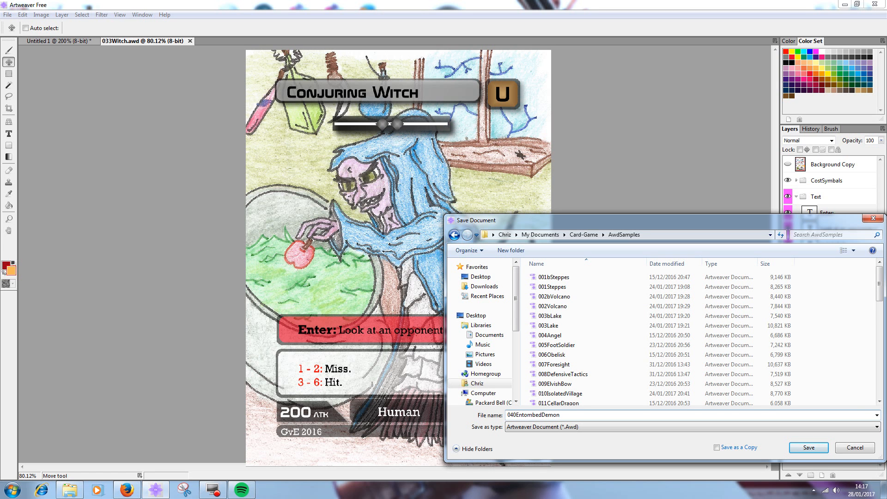
key("Return")
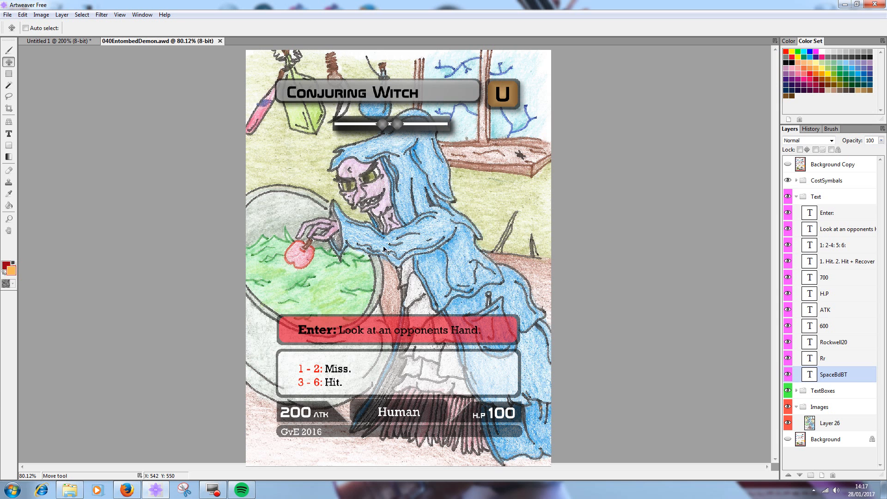
Delete the witch picture layer, Layer 26, from the Images group.
left_click(825, 423)
left_click(788, 424)
left_click(788, 425)
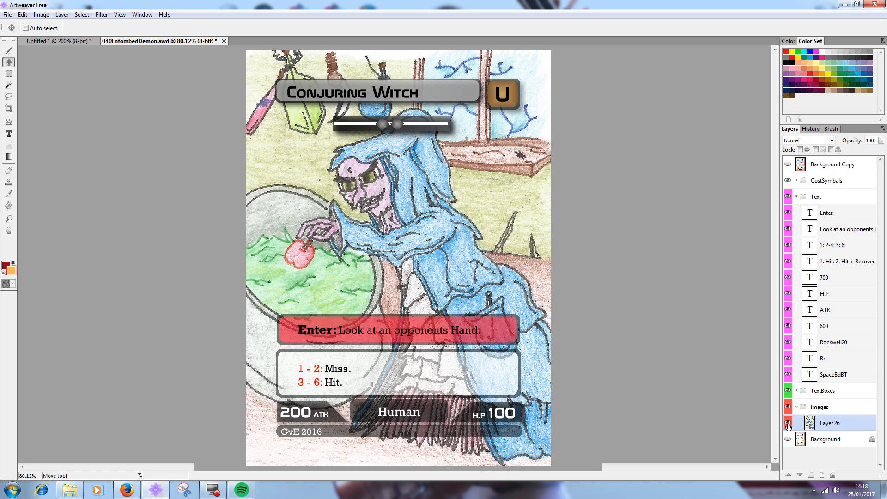
right_click(823, 424)
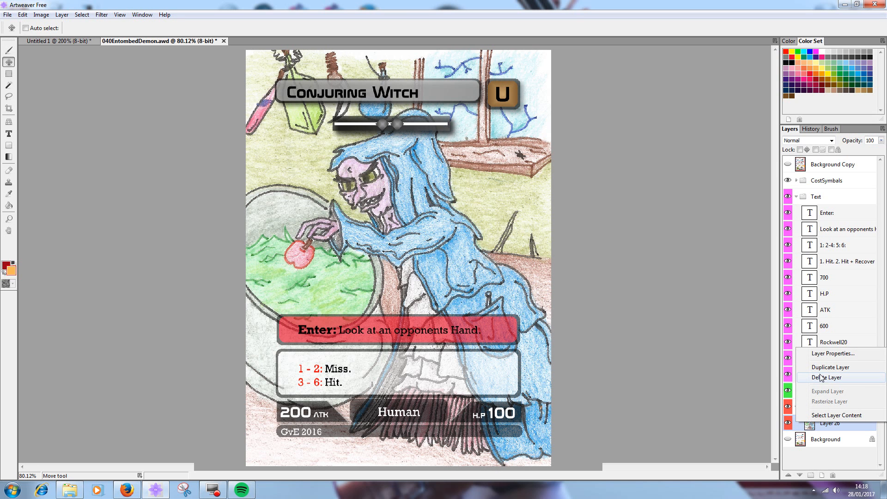
left_click(813, 426)
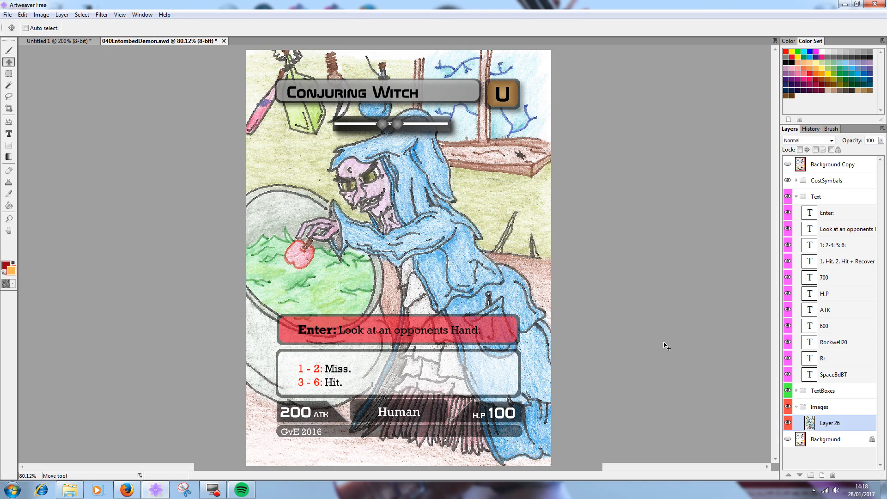
right_click(817, 430)
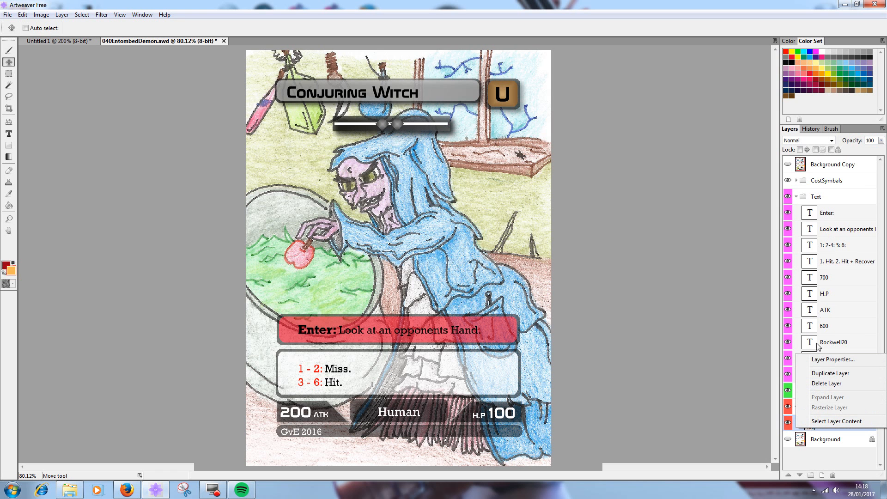
left_click(827, 383)
left_click(471, 263)
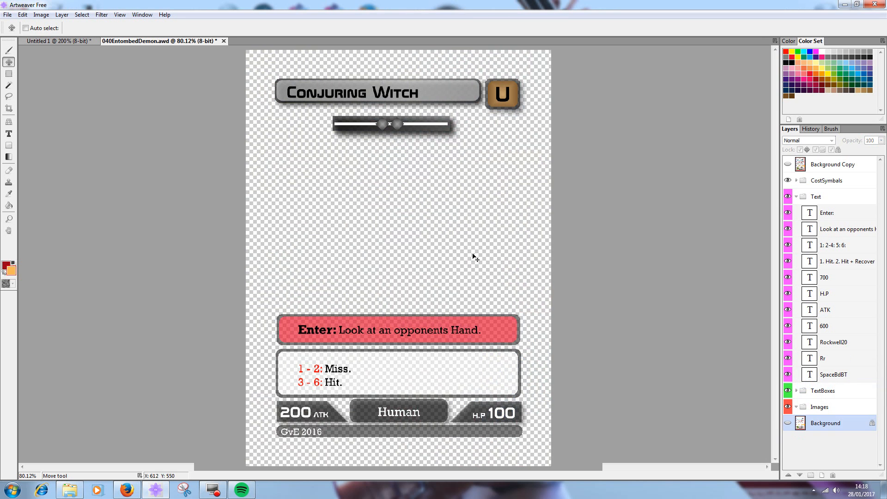
Open the Sheet90004 artwork from the GvEDark folder as a separate document and return to the 040EntombedDemon card.
left_click(69, 490)
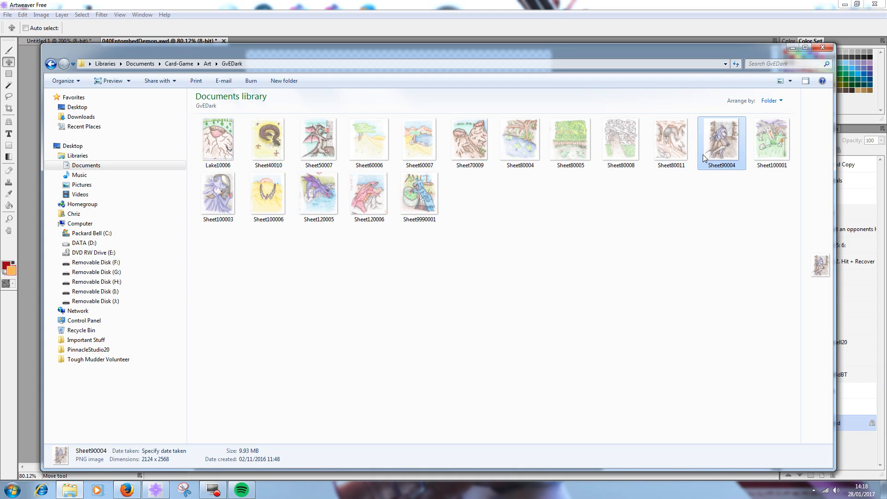
left_click_drag(722, 144, 206, 281)
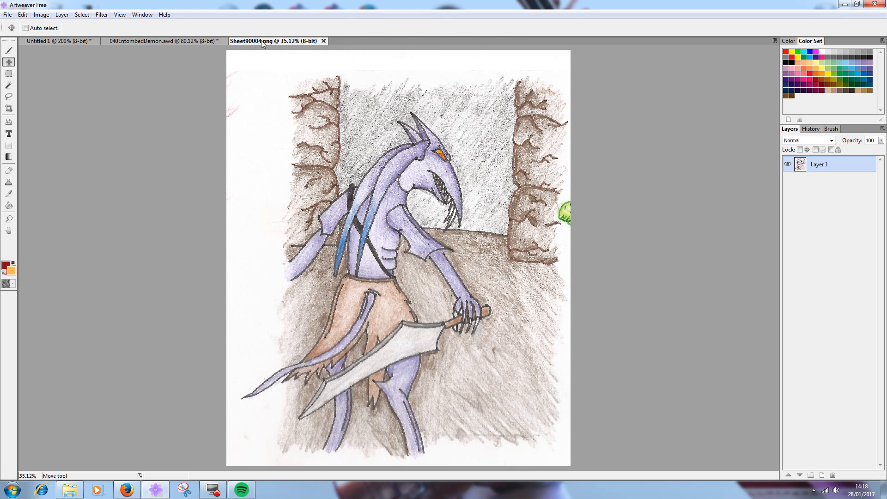
left_click(176, 40)
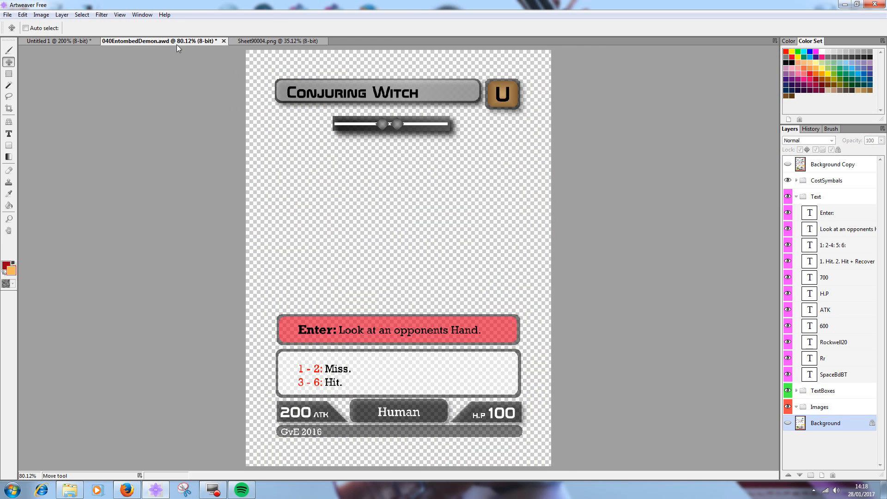
Copy the entire Sheet90004 image and paste it into the Images group of the 040EntombedDemon card.
left_click(261, 41)
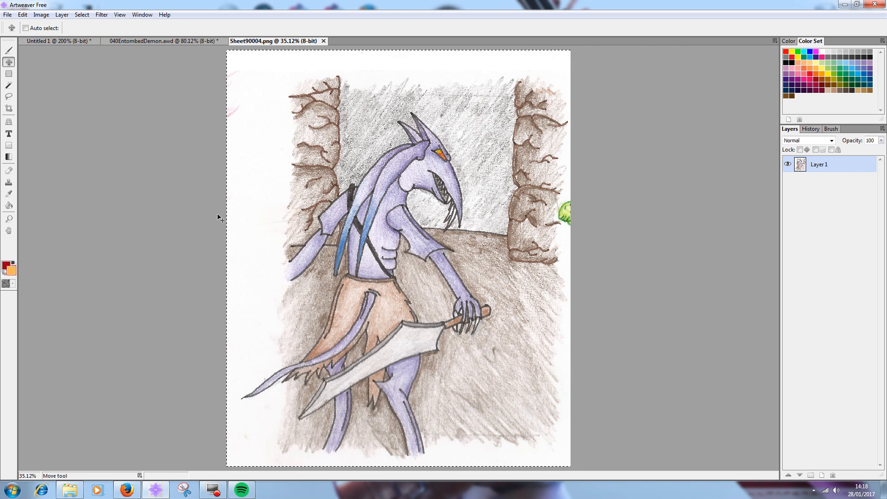
left_click(204, 42)
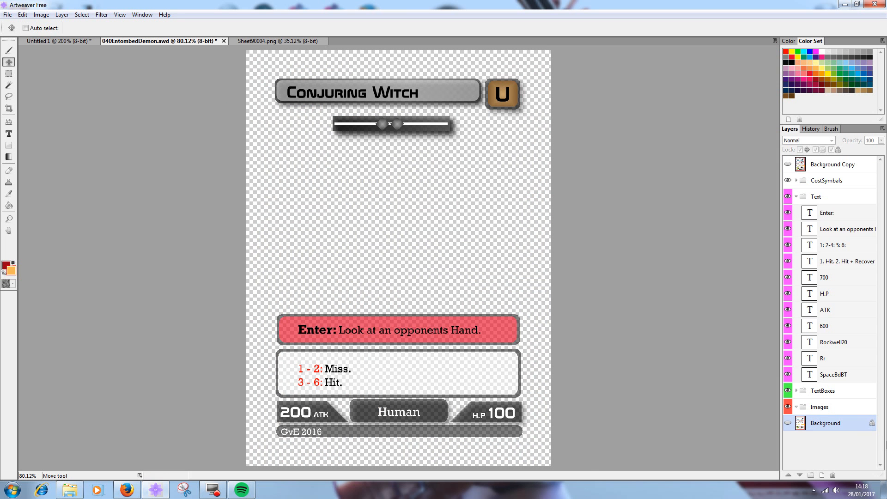
left_click(827, 410)
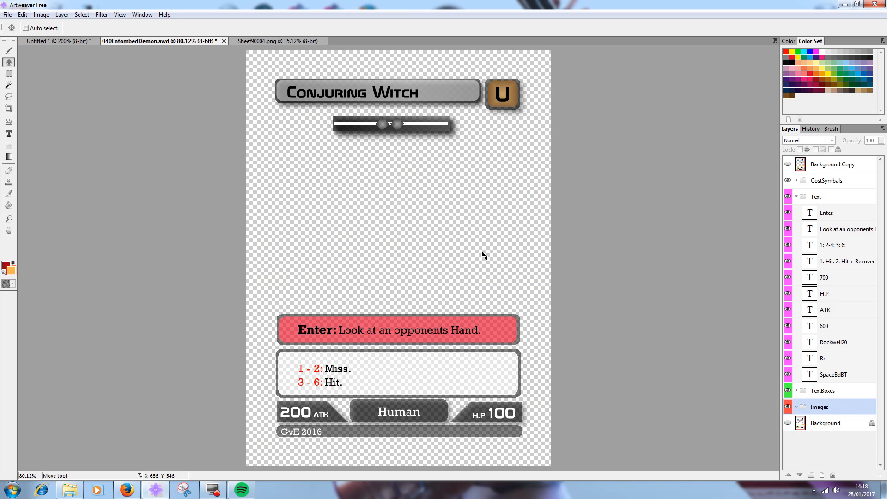
key("ctrl+v")
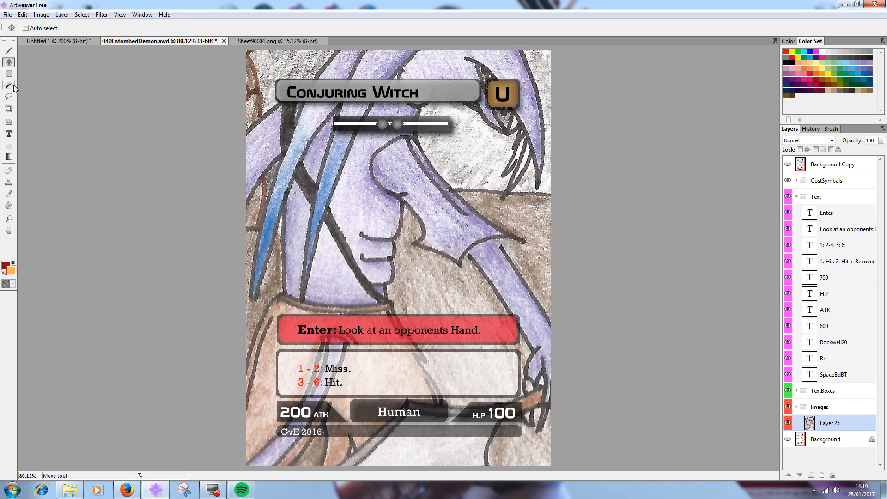
Scale the pasted demon artwork to 50% width and 50% height.
left_click(62, 14)
mouse_move(92, 117)
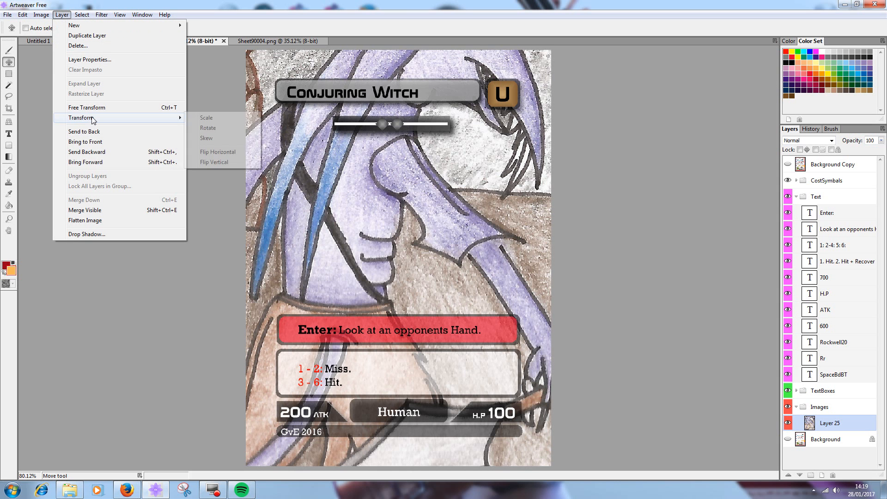
left_click(203, 121)
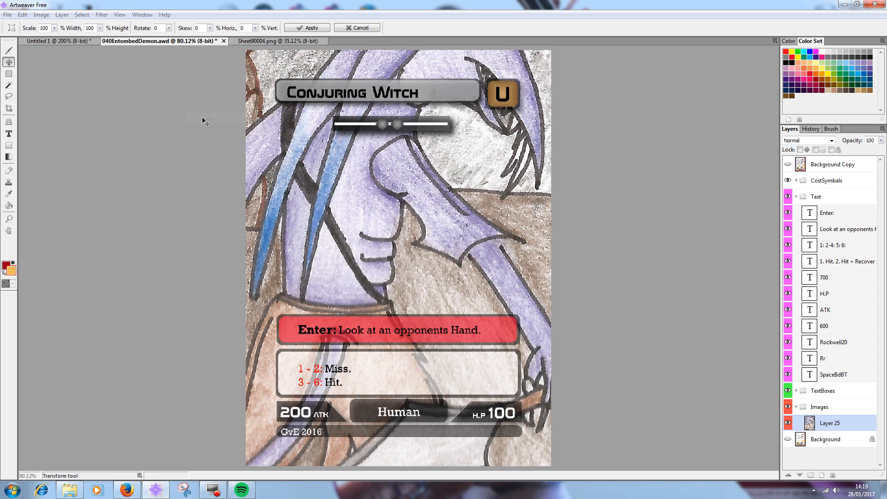
double_click(48, 28)
type("50")
key("Tab")
type("5")
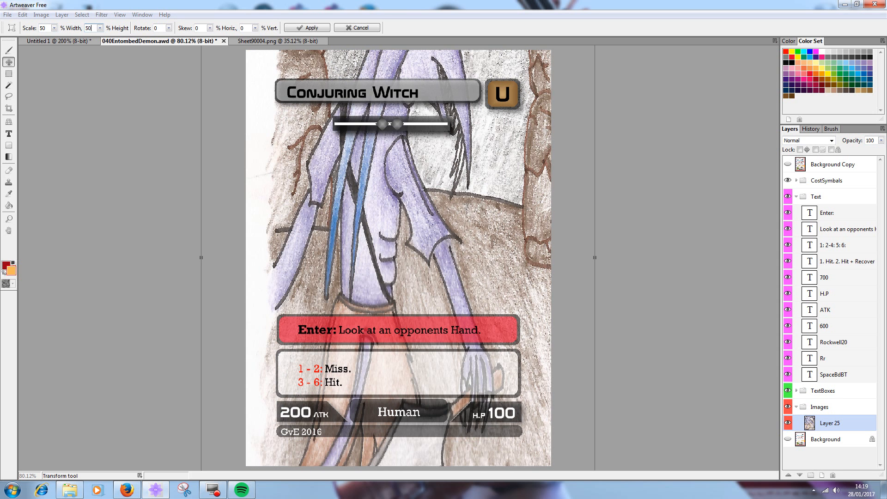
type("0")
key("Tab")
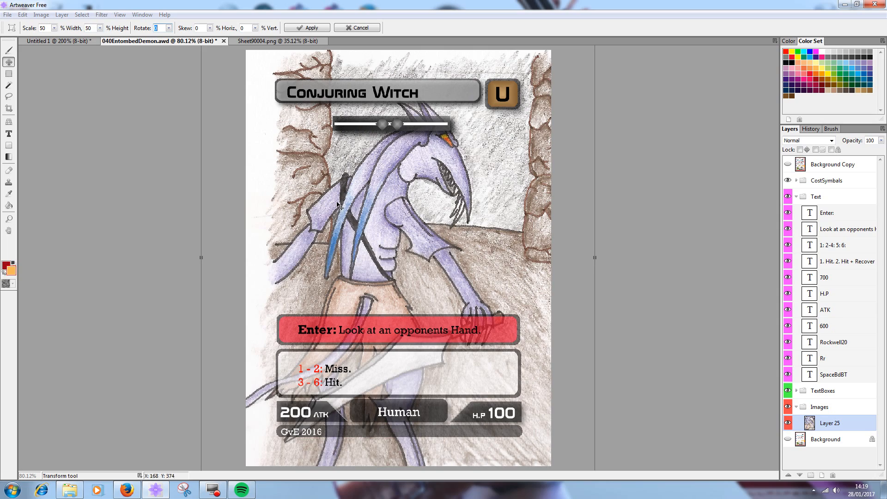
Shift the scaled artwork up and to the left so it fills the card, and apply the transform.
left_click_drag(337, 207, 315, 195)
key("Down")
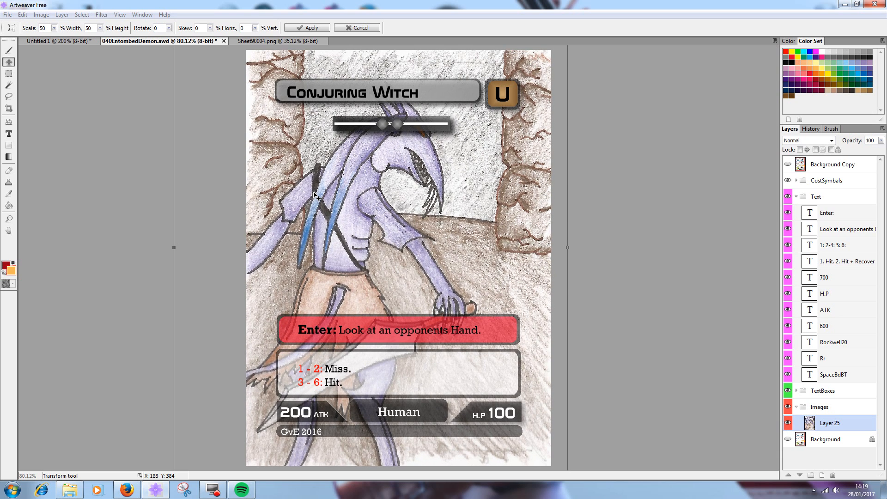
left_click(306, 28)
Check the artwork against the Background Copy template guide, move it slightly down, and hide the guide.
left_click(788, 165)
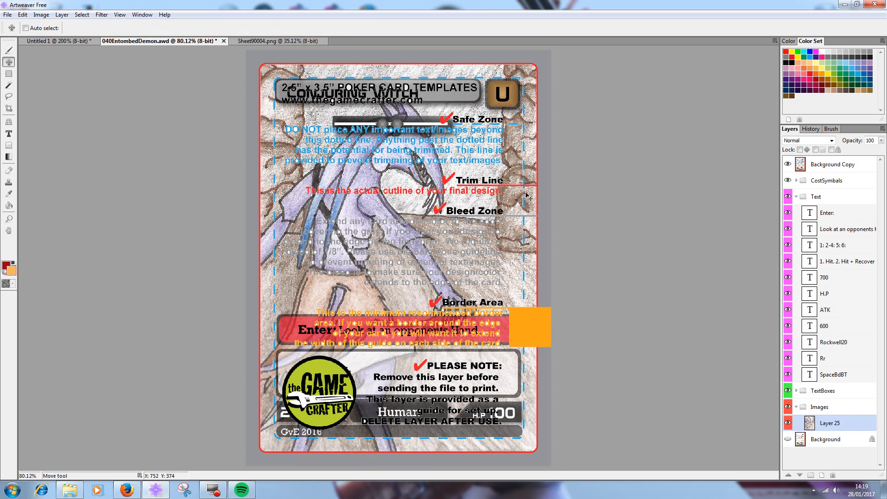
left_click(788, 165)
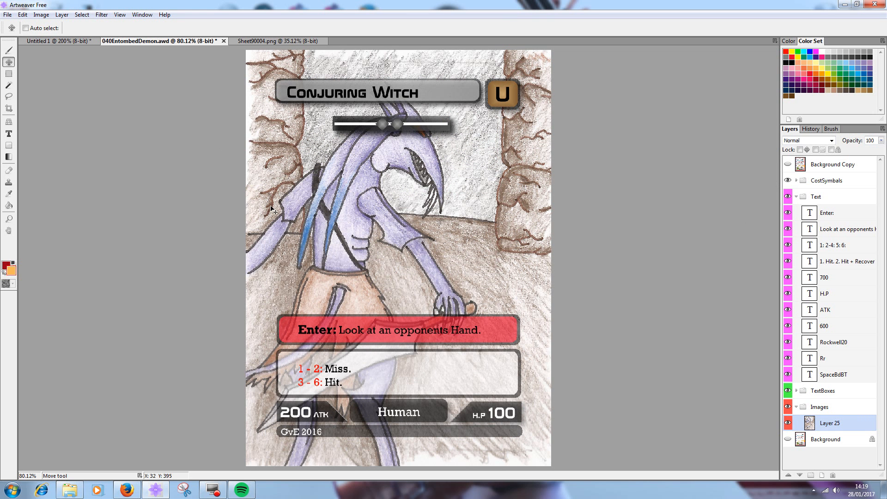
left_click(787, 166)
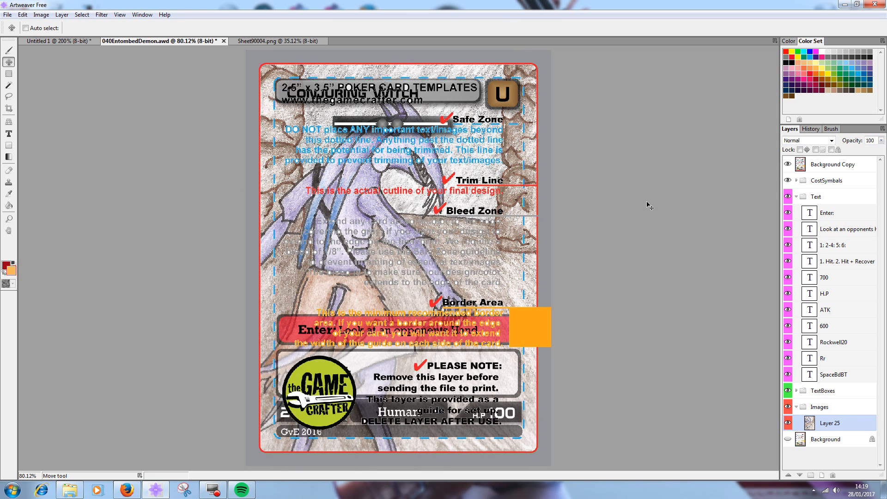
left_click_drag(409, 168, 408, 178)
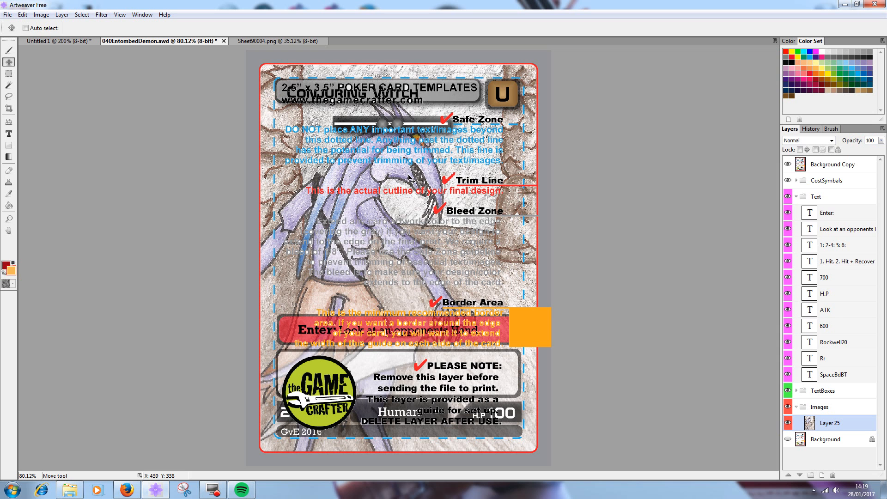
left_click(786, 165)
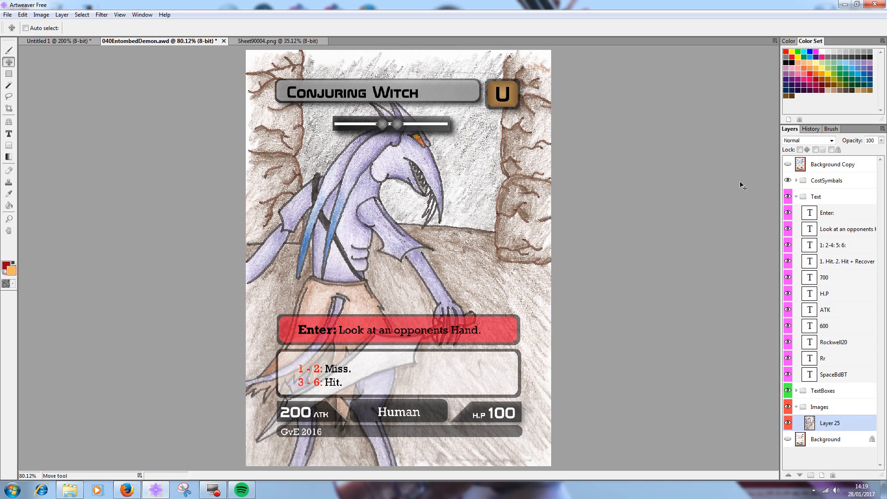
left_click(788, 165)
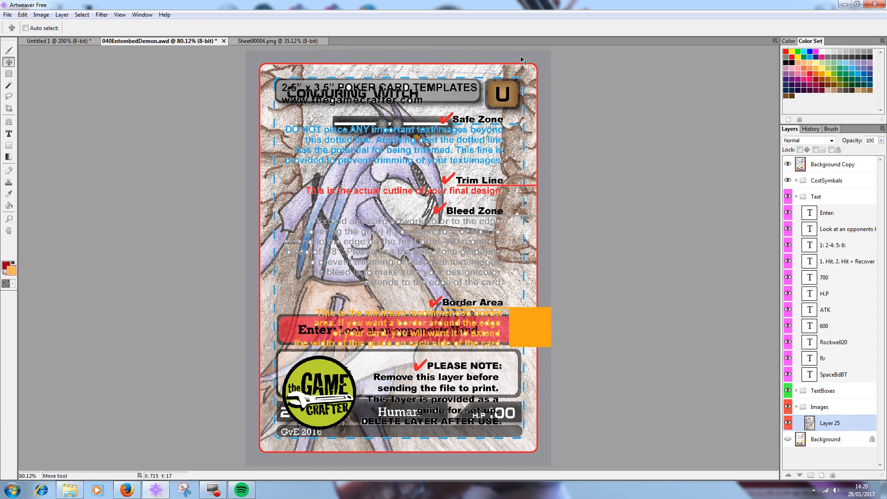
left_click(788, 165)
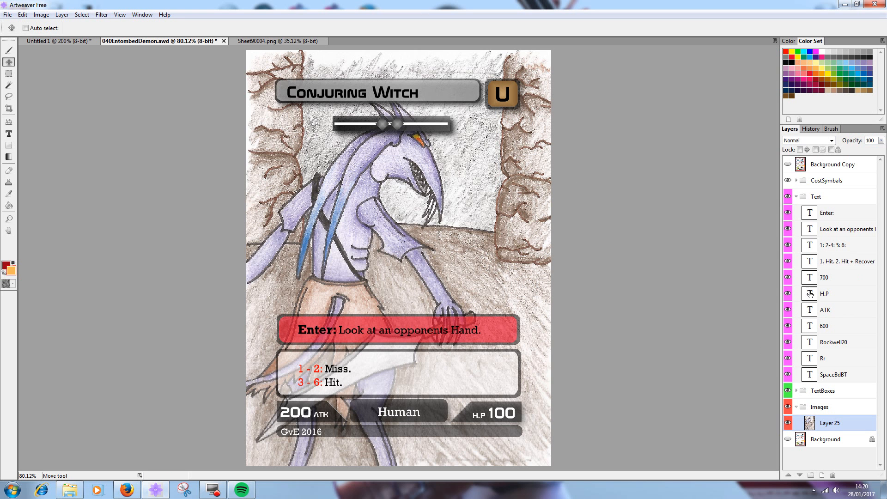
left_click(813, 249)
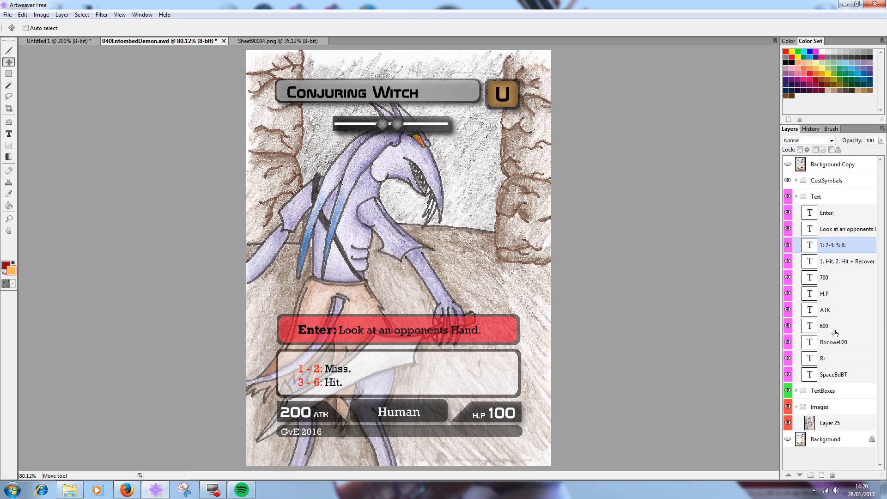
left_click(826, 295)
left_click(824, 263)
left_click(821, 217)
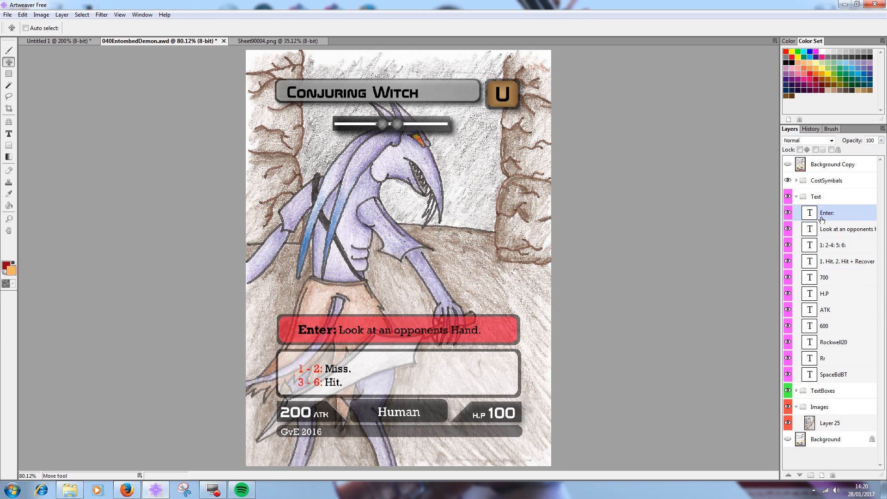
left_click(822, 231)
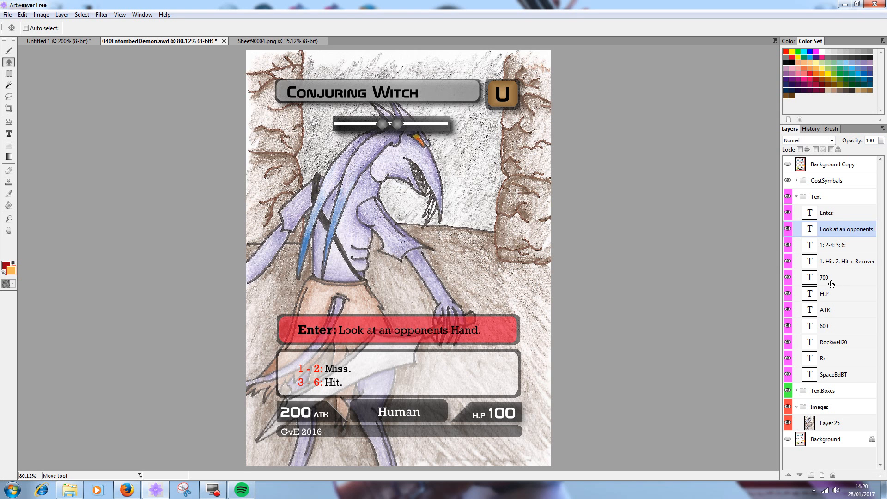
left_click(832, 264)
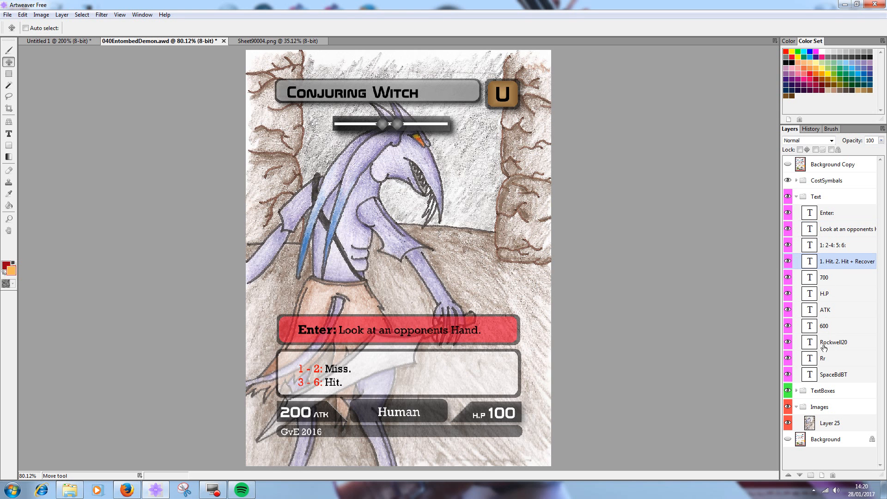
Replace the card's title text with "Entombed Demon" and apply the edit.
left_click(9, 134)
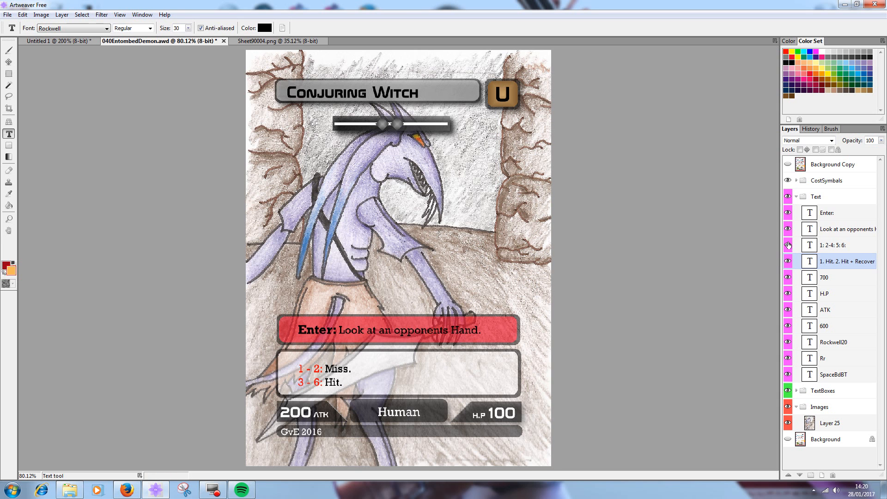
left_click(403, 93)
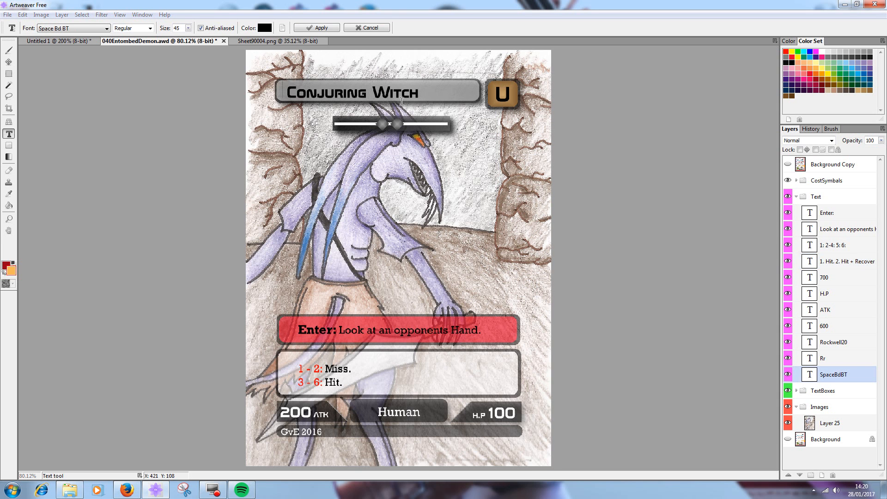
key("Delete")
key("Delete")
key("Delete")
key("Delete")
key("Delete")
key("Delete")
key("Delete")
key("Delete")
key("Delete")
key("Delete")
key("Delete")
key("Delete")
key("Delete")
key("Delete")
key("Delete")
type("Entombed Demon")
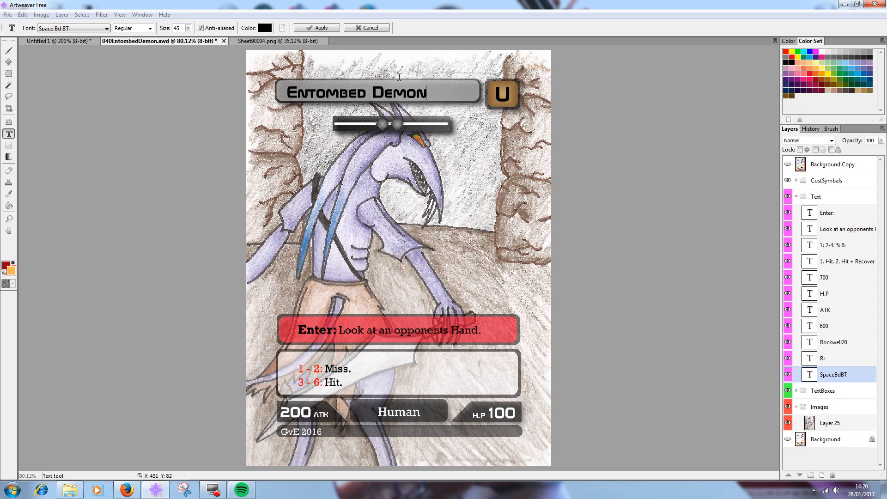
left_click(316, 29)
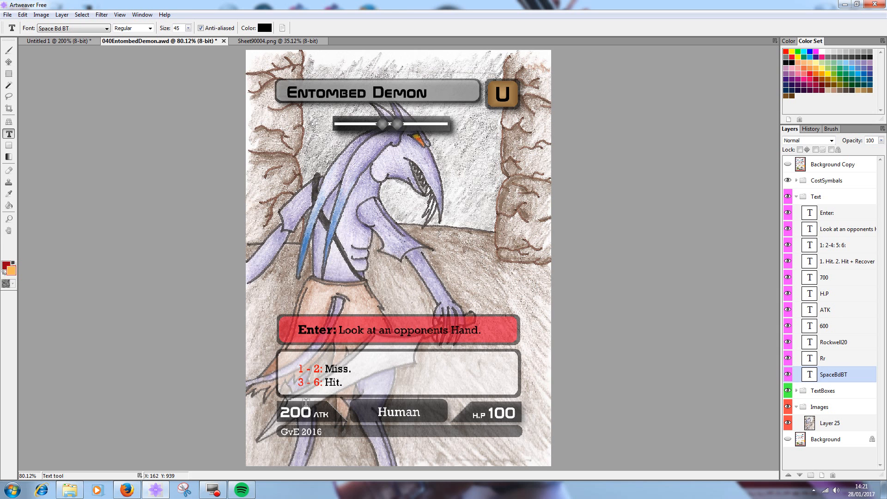
Change the card's type text between the ATK and H.P boxes to "Demon" and apply it.
left_click(415, 413)
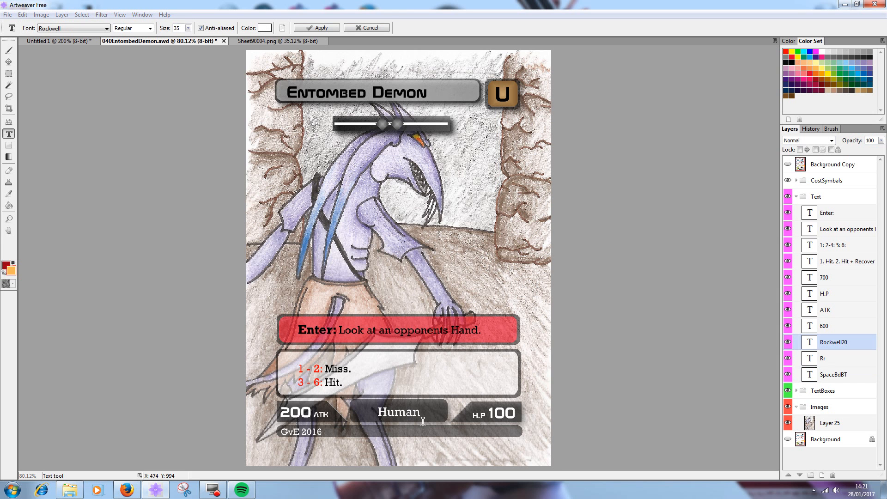
key("BackSpace")
key("BackSpace")
key("BackSpace")
key("BackSpace")
key("BackSpace")
type("Demo")
key("Home")
key("Delete")
type("D")
left_click(322, 28)
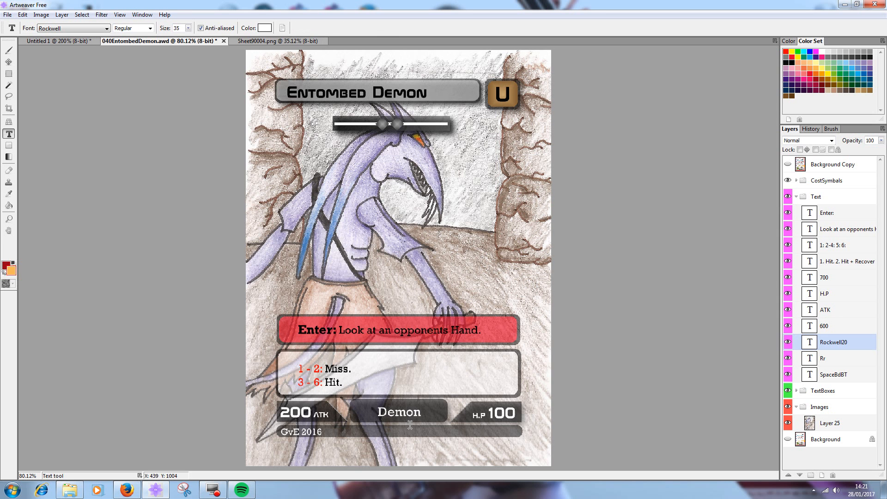
Examine up close how the Demon type text is centred within its dark box between the ATK and H.P boxes.
left_click(8, 62)
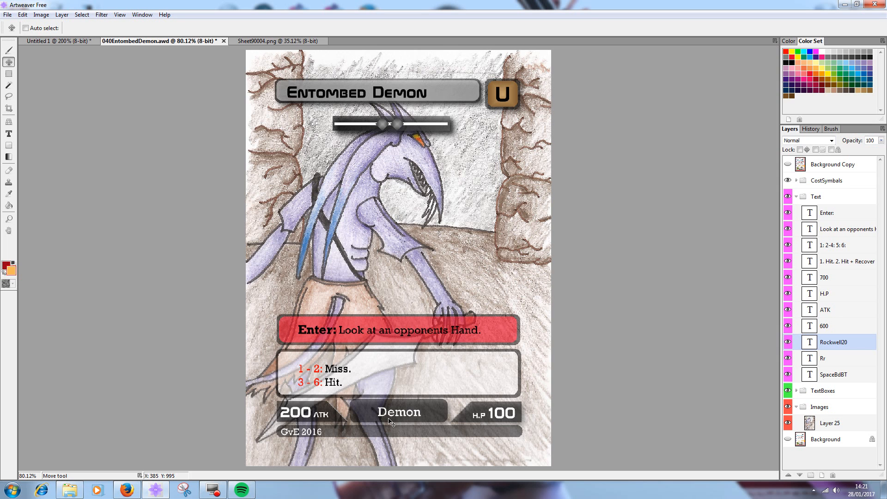
scroll(390, 422, "up", 5)
left_click_drag(452, 172, 426, 370)
left_click_drag(508, 357, 483, 362)
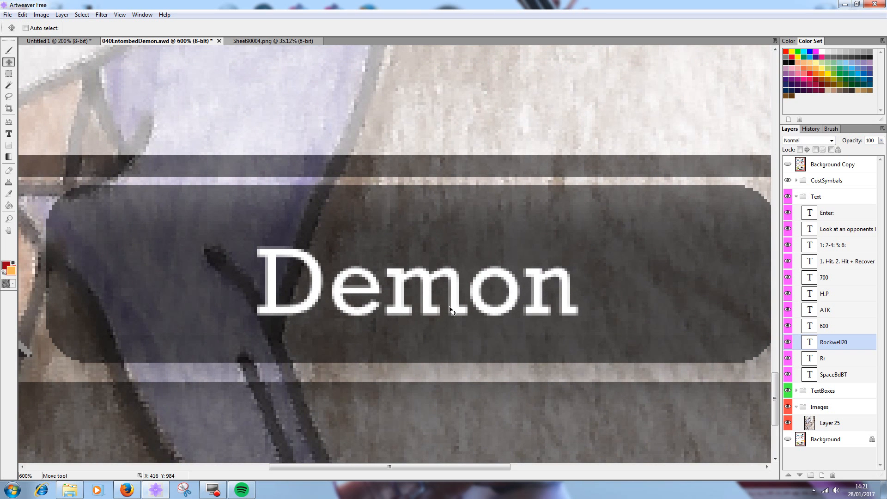
scroll(422, 318, "down", 3)
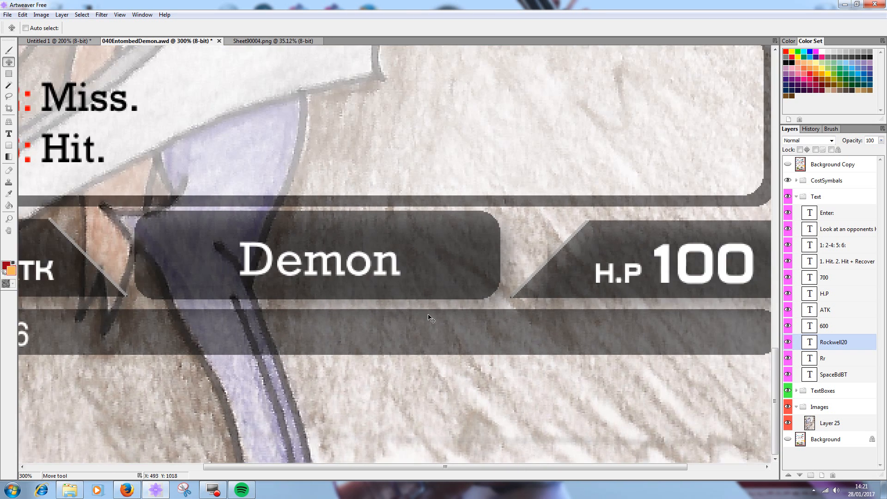
scroll(429, 318, "down", 2)
scroll(429, 318, "up", 2)
left_click(120, 14)
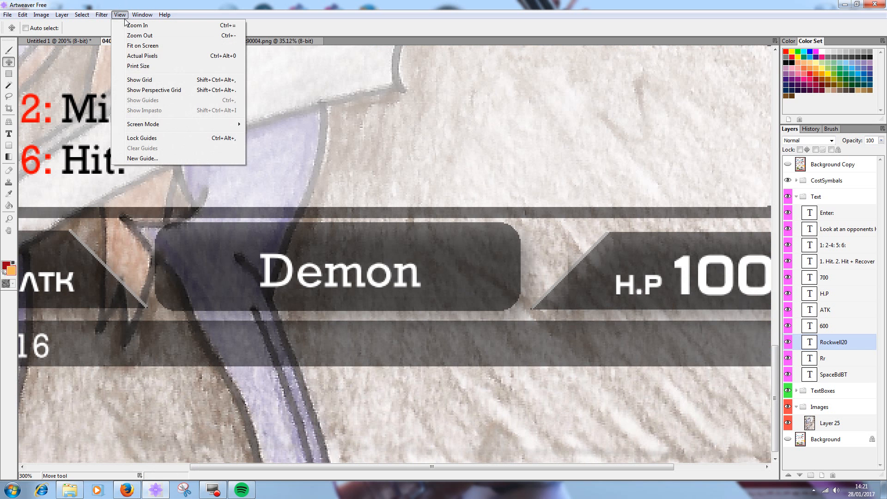
left_click(264, 192)
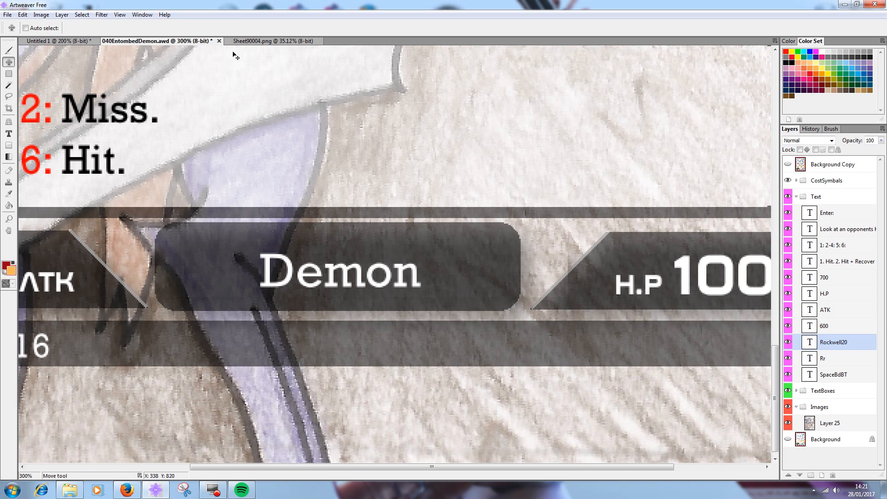
Add a horizontal guide at position 1000, align it with the upper edge of the H.P box, and clear it again.
left_click(119, 14)
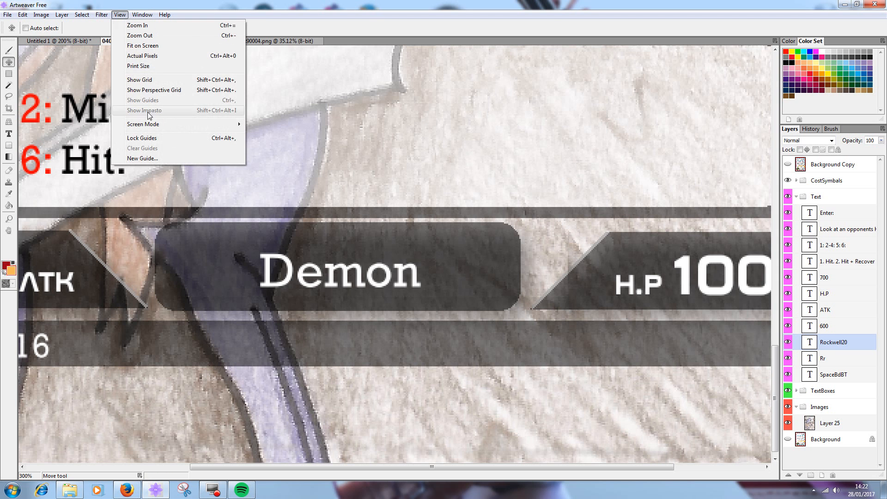
left_click(147, 159)
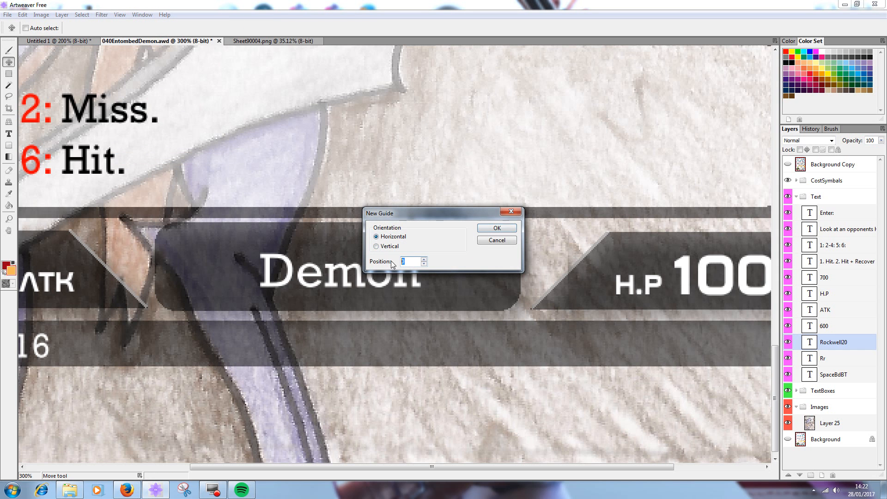
type("1000")
left_click(495, 230)
left_click_drag(574, 303, 539, 231)
left_click(120, 14)
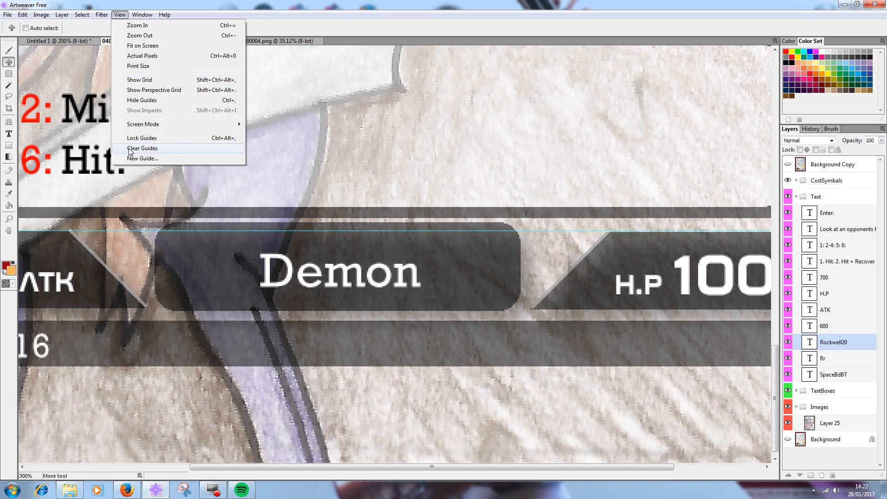
left_click(132, 154)
Set the card's H.P value to 300 and apply the text edit.
key("ctrl+minus")
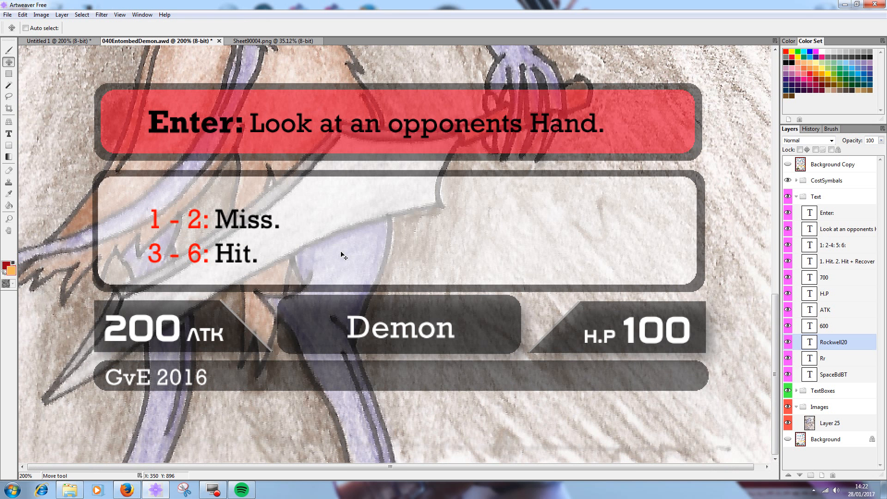
left_click(8, 134)
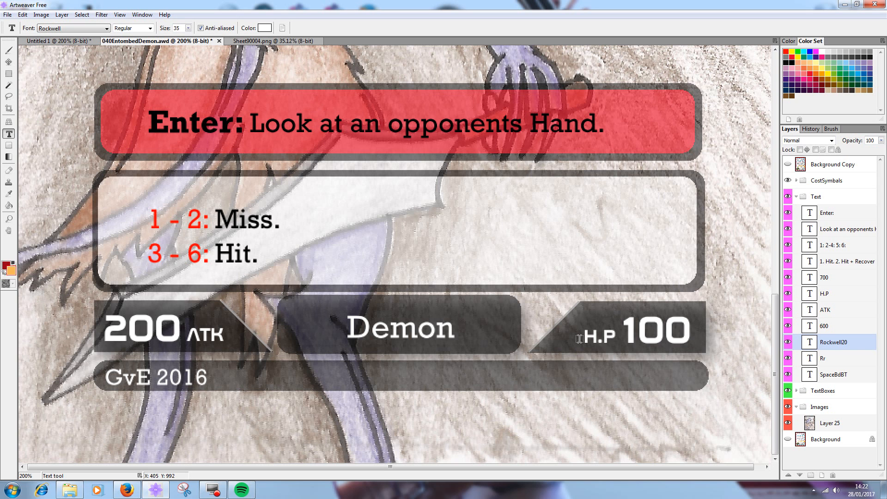
left_click(646, 327)
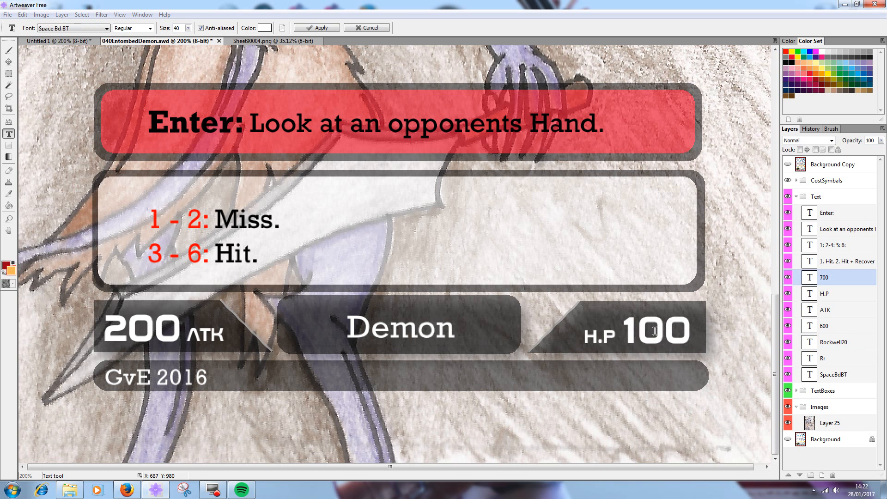
key("Delete")
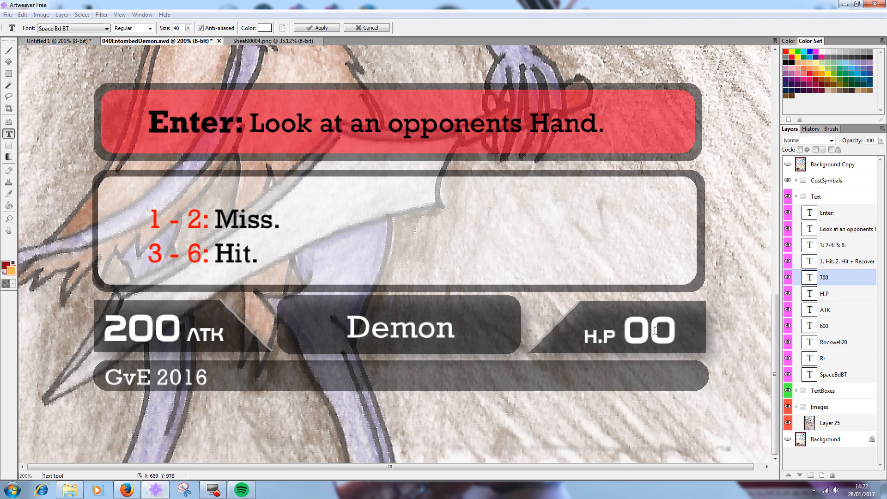
type("3")
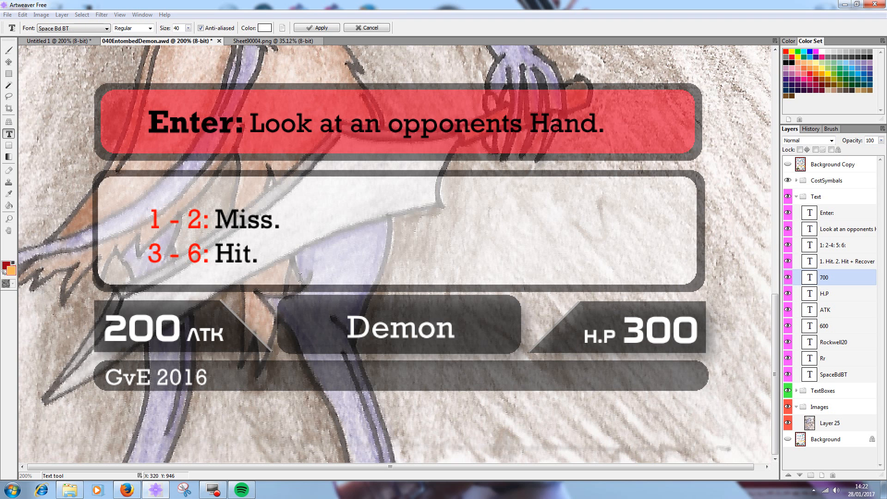
left_click(308, 28)
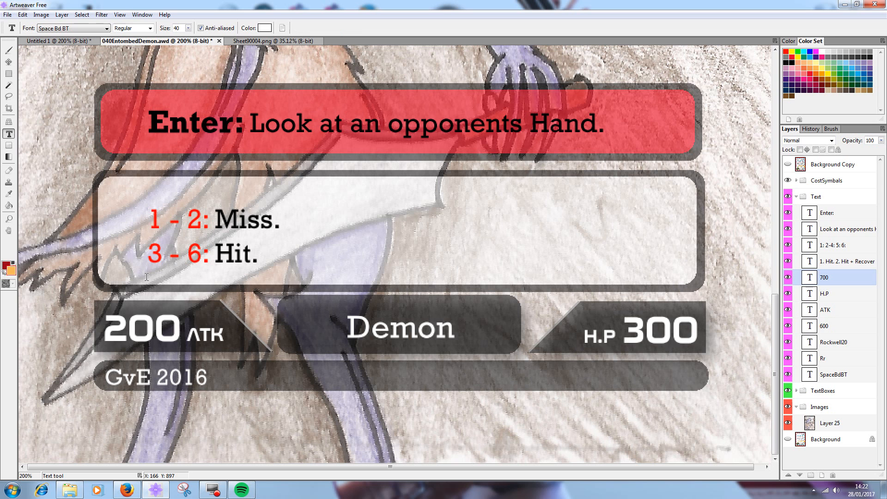
Set the card's ATK value to 500 and apply the text edit.
left_click(134, 322)
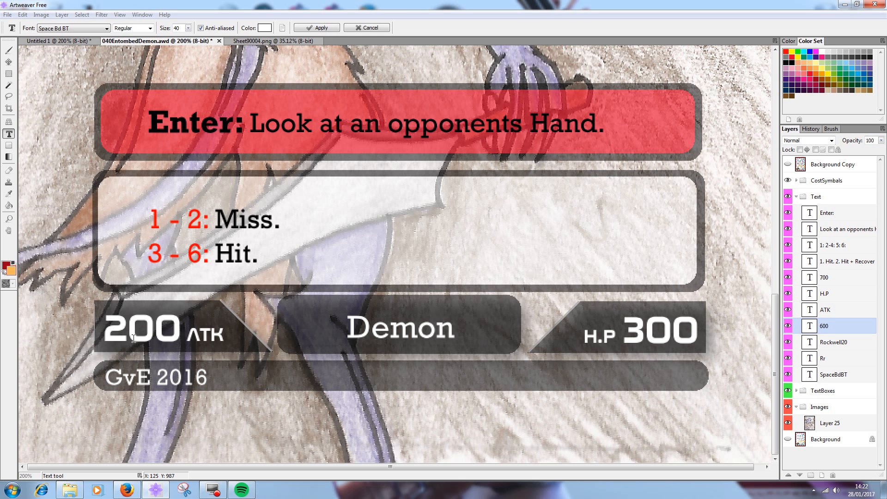
key("BackSpace")
type("5")
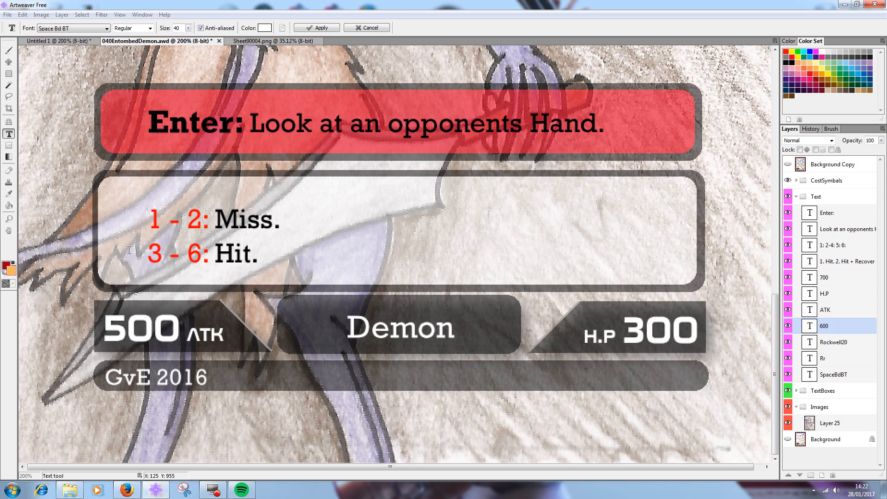
left_click(321, 29)
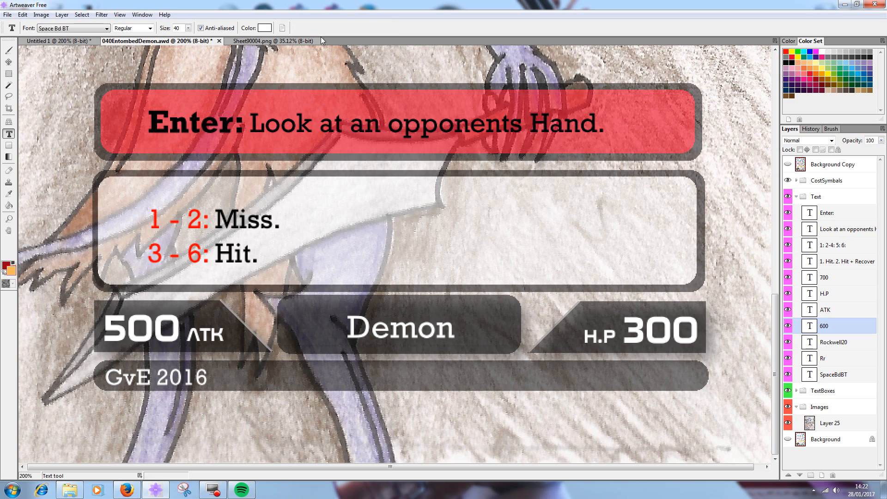
Expand the CostSymbols group and toggle the visibility of Layer 30 to identify which cost diamond it holds.
key("ctrl+minus")
key("ctrl+minus")
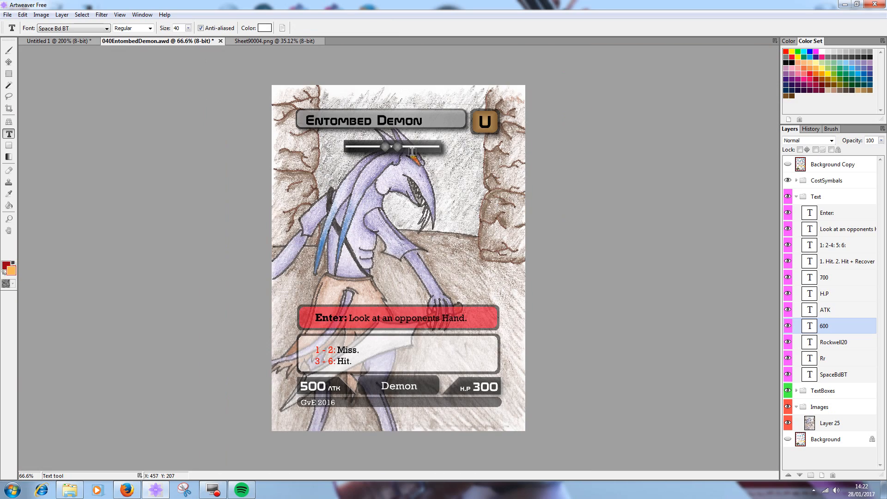
key("ctrl+plus")
scroll(402, 159, "up", 2)
scroll(399, 176, "down", 1)
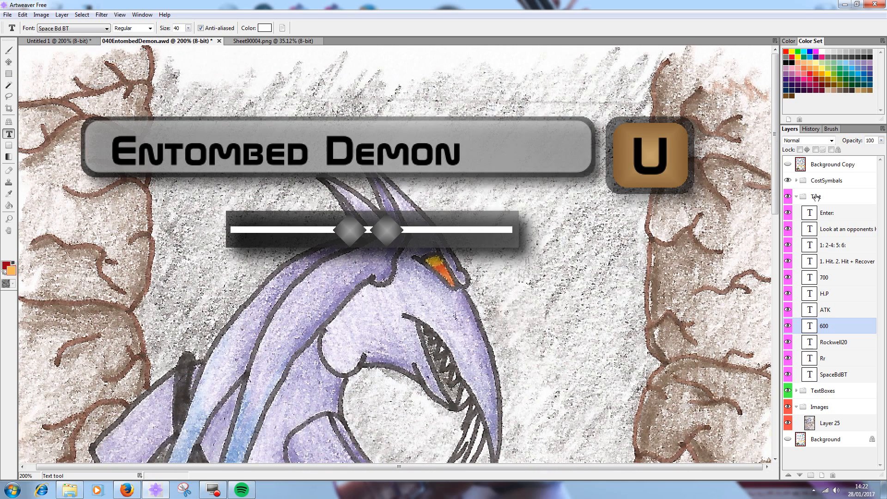
left_click(797, 198)
left_click(797, 180)
left_click(827, 212)
left_click(789, 198)
left_click(789, 198)
left_click(788, 198)
left_click(788, 198)
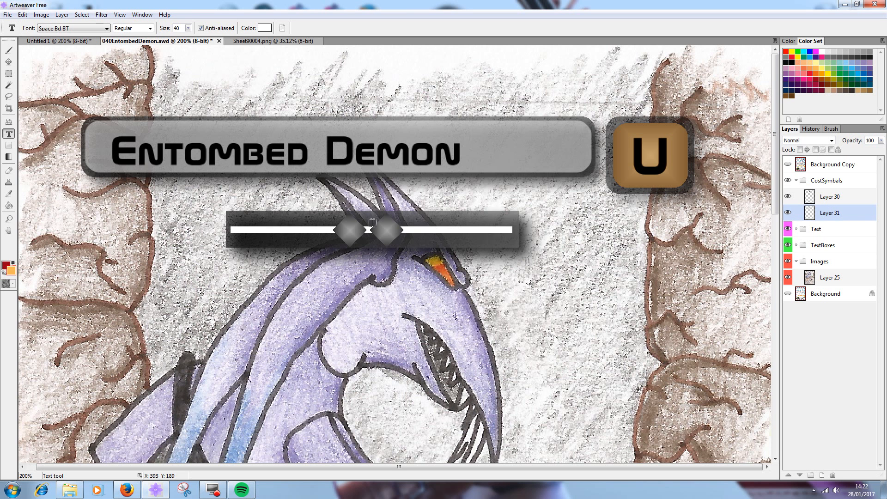
Delete Layer 30, the second grey cost diamond, from the CostSymbols group.
left_click(827, 202)
left_click(787, 198)
left_click(788, 198)
right_click(822, 199)
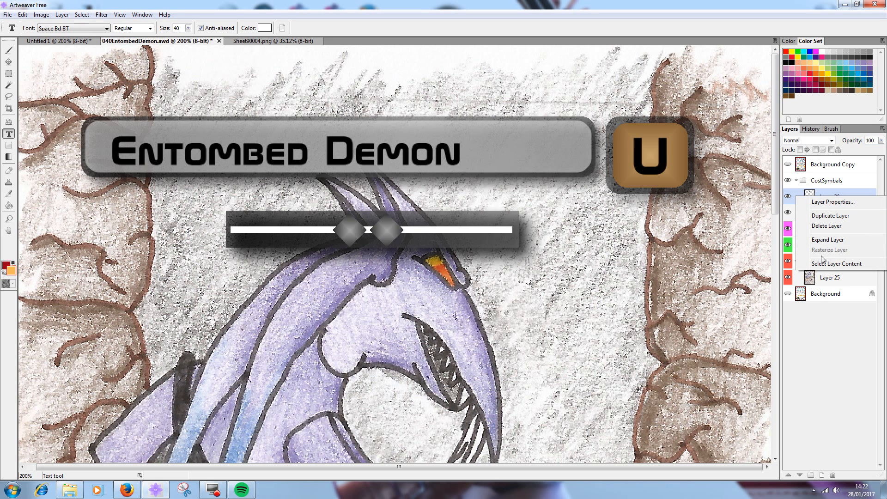
left_click(820, 225)
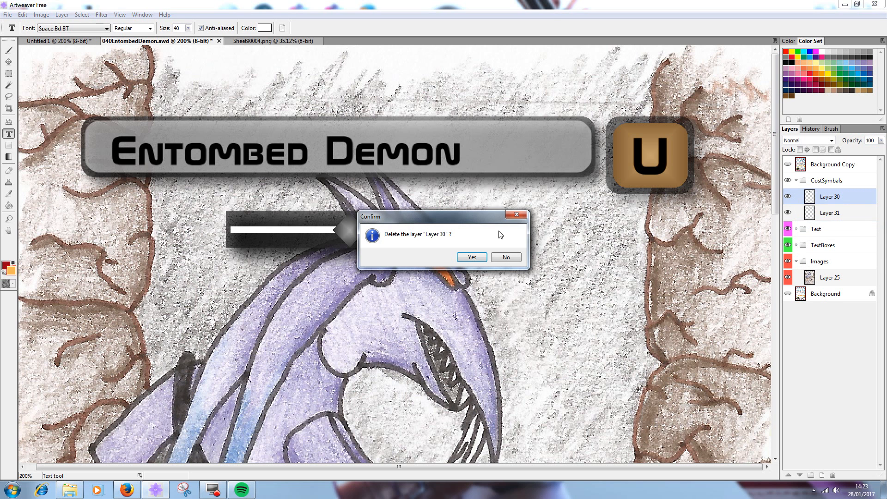
left_click(473, 259)
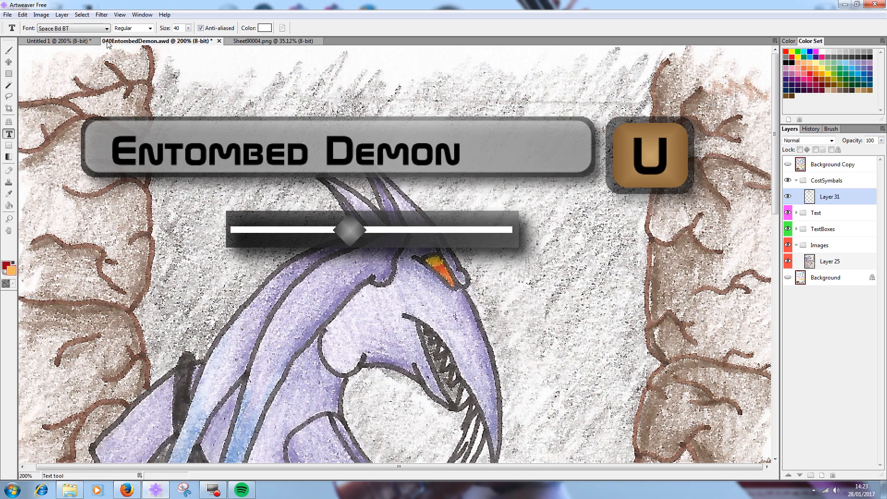
Make a rectangular selection around the orange diamond in the Untitled 1 document.
left_click(85, 42)
left_click(9, 73)
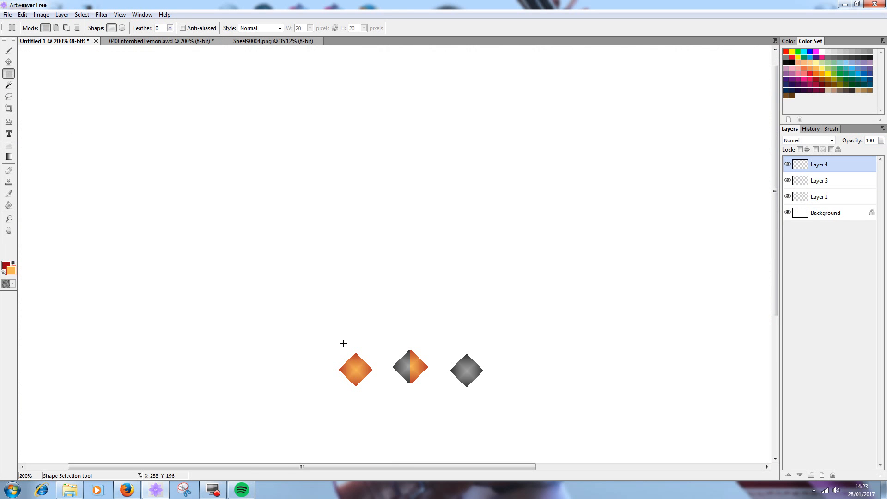
left_click_drag(319, 339, 381, 405)
left_click(164, 41)
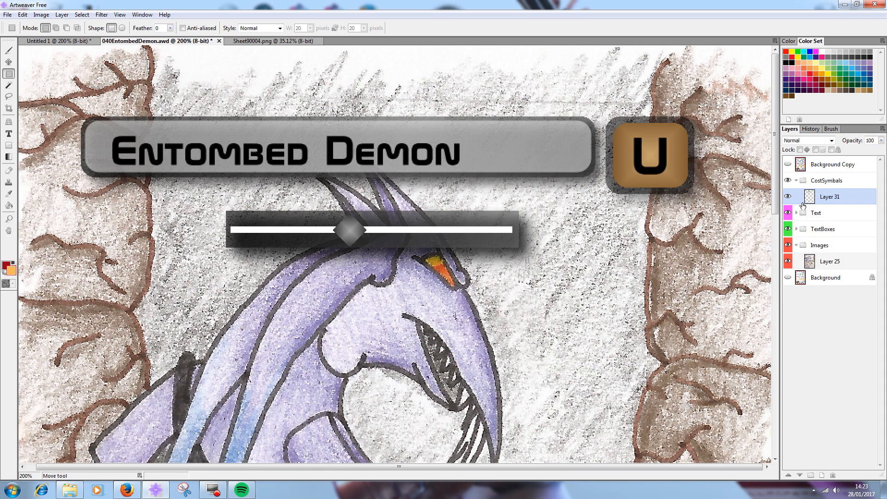
key("ctrl+v")
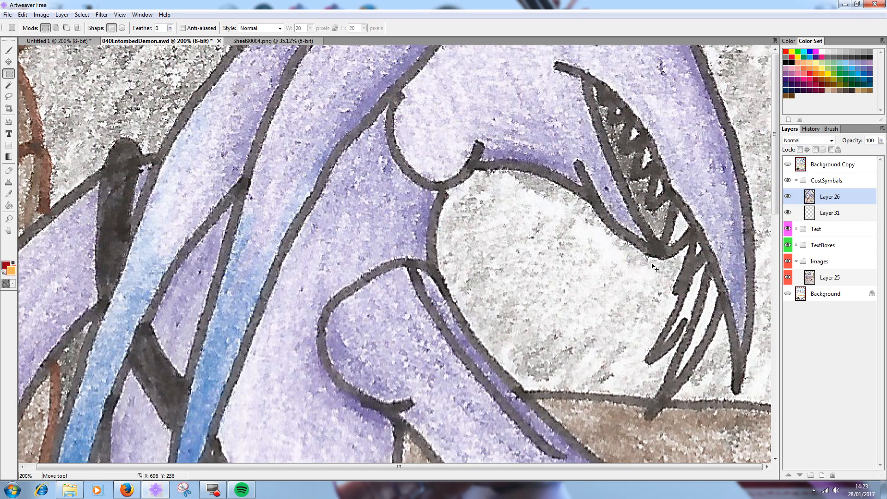
key("ctrl+z")
Merge Layer 4, Layer 3 and Layer 1 of Untitled 1 down into the Background layer.
left_click(76, 41)
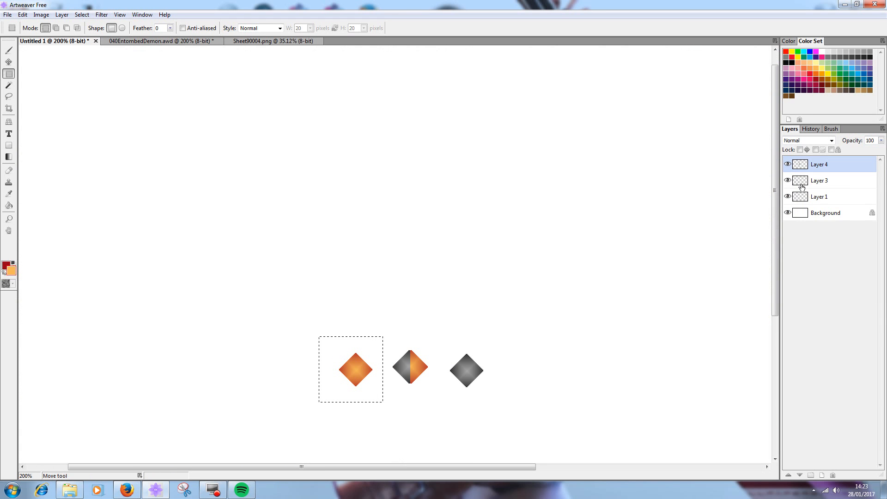
key("ctrl+e")
key("ctrl+e")
key("ctrl+e")
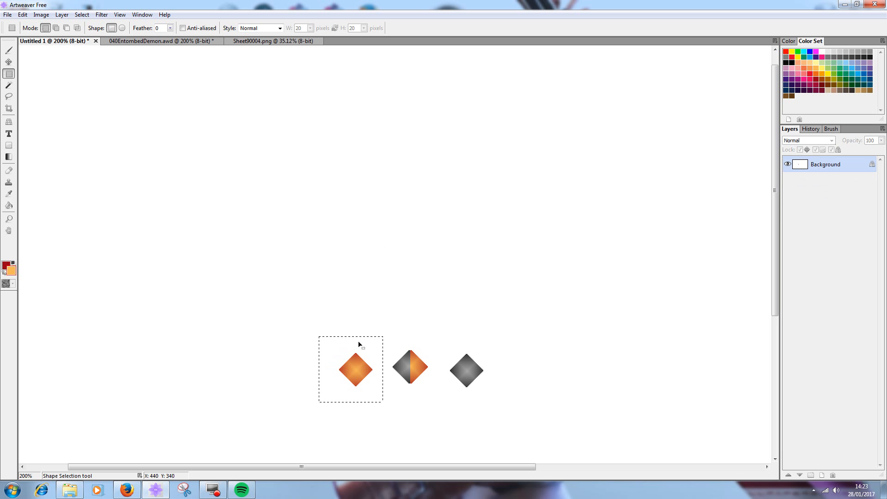
Paste the copied orange diamond into the CostSymbols group of the 040EntombedDemon card and move it onto the cost bar.
left_click(169, 42)
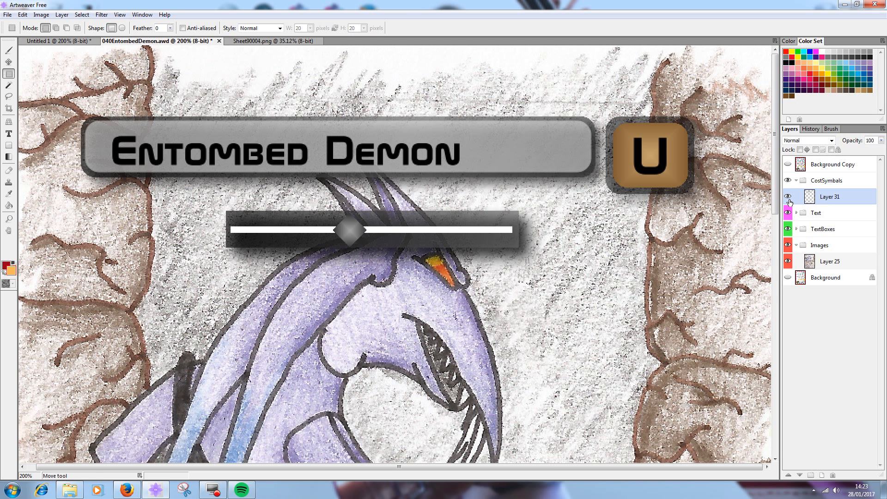
key("ctrl+v")
key("ctrl+0")
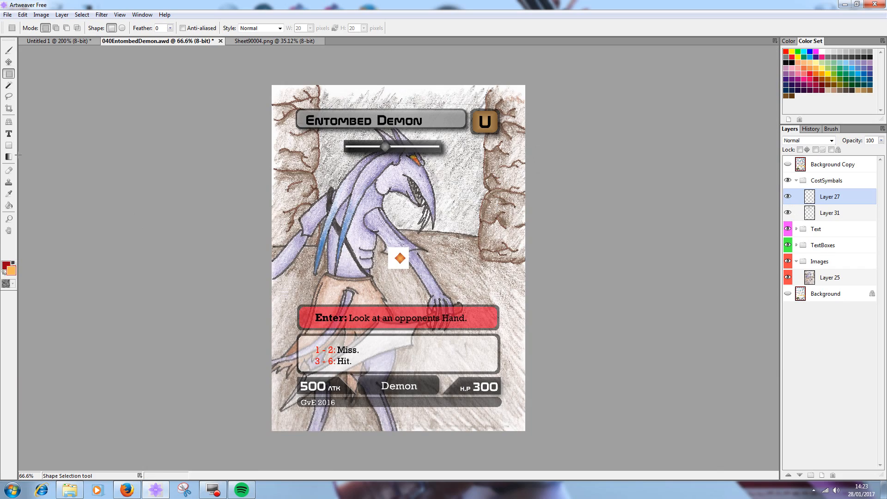
left_click(8, 62)
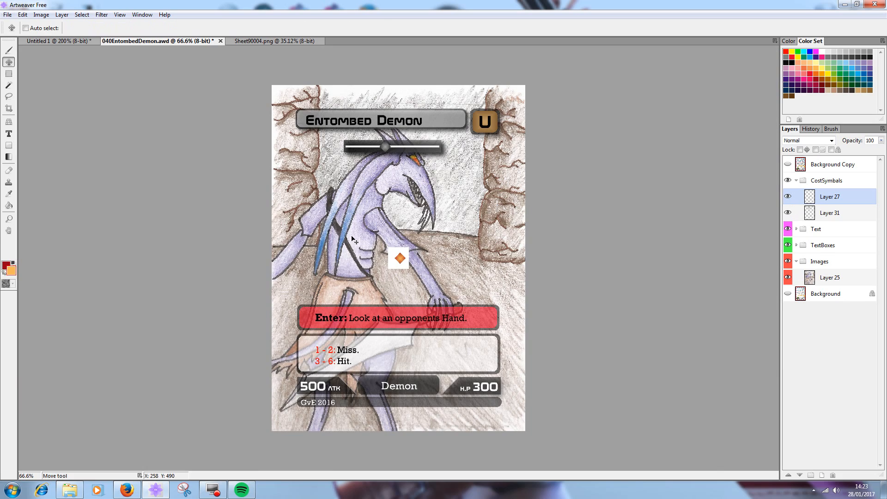
left_click_drag(404, 259, 407, 151)
scroll(407, 163, "up", 3)
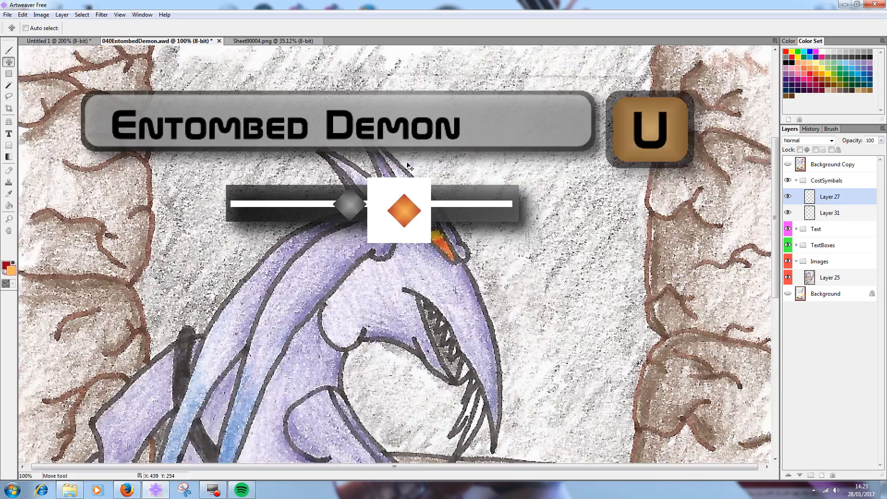
Delete the white surround of the pasted orange diamond using the Magic Wand and place the diamond just right of the grey one.
left_click(8, 85)
left_click(418, 305)
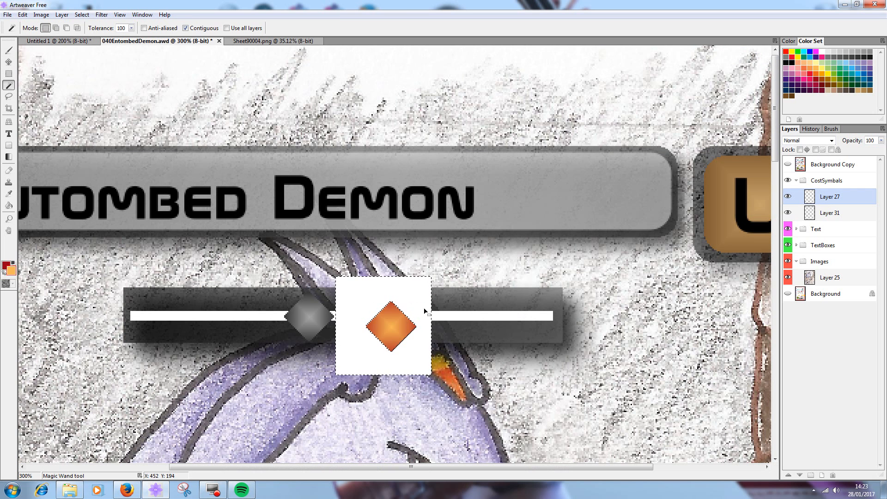
key("Delete")
key("ctrl+d")
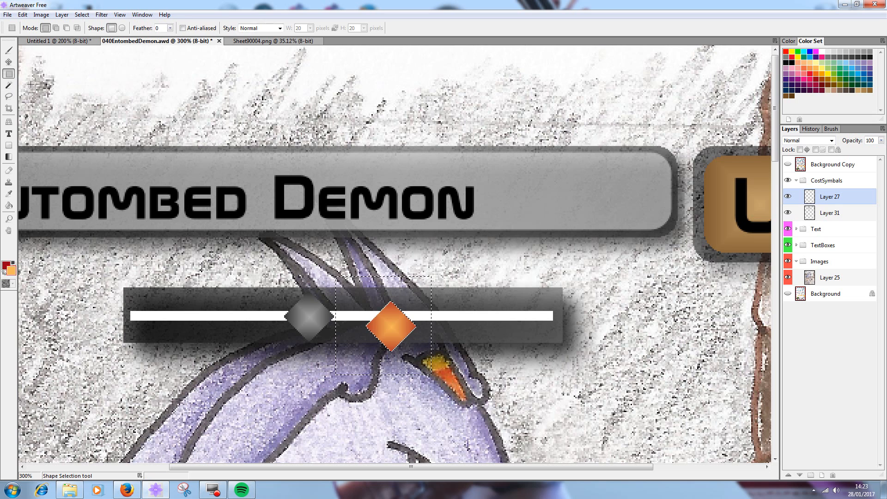
left_click(8, 62)
left_click_drag(377, 336, 351, 327)
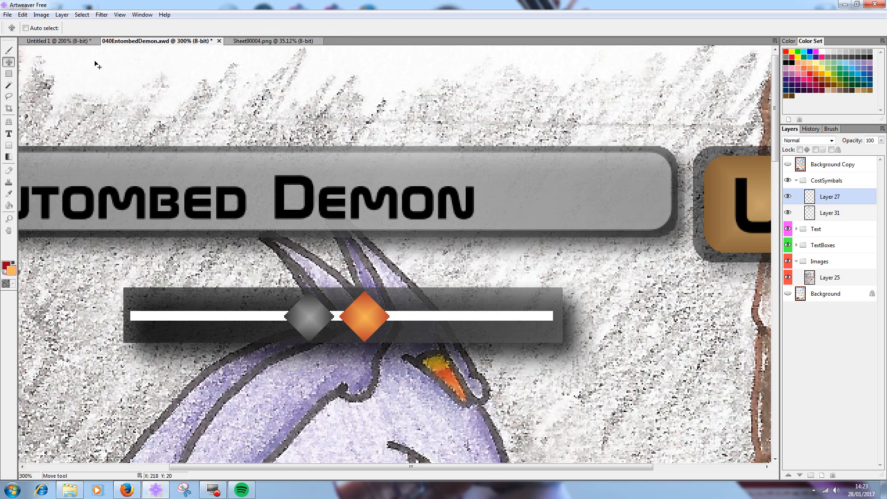
Select the half-grey, half-orange diamond in the Untitled 1 document for copying.
left_click(85, 45)
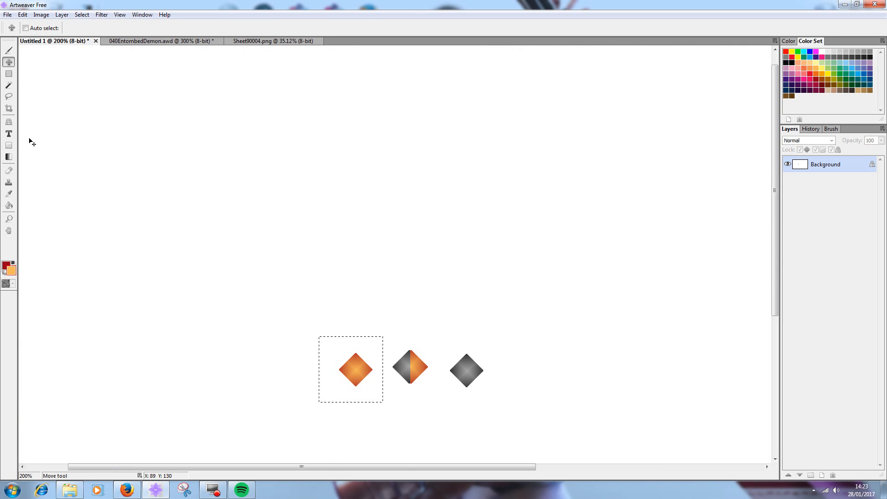
left_click(9, 74)
left_click(377, 326)
left_click_drag(387, 343, 433, 389)
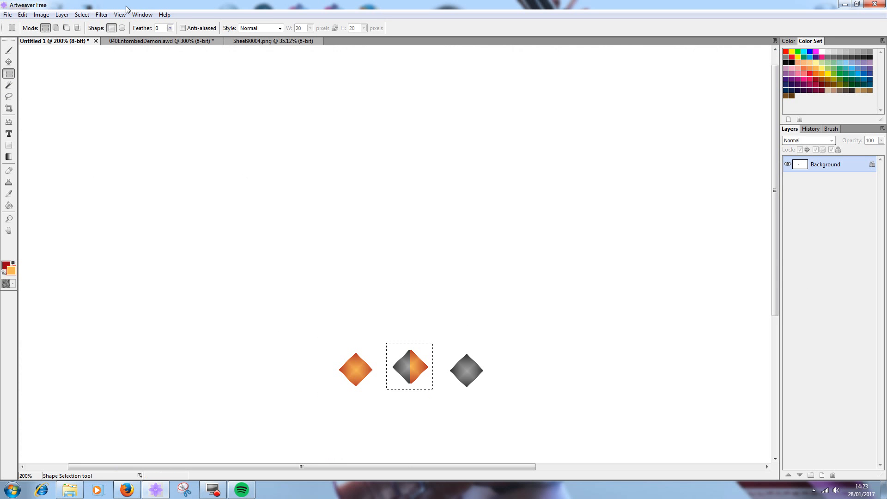
Paste the half-grey, half-orange diamond into the 040EntombedDemon card and move it onto the cost bar right of the orange diamond.
left_click(174, 41)
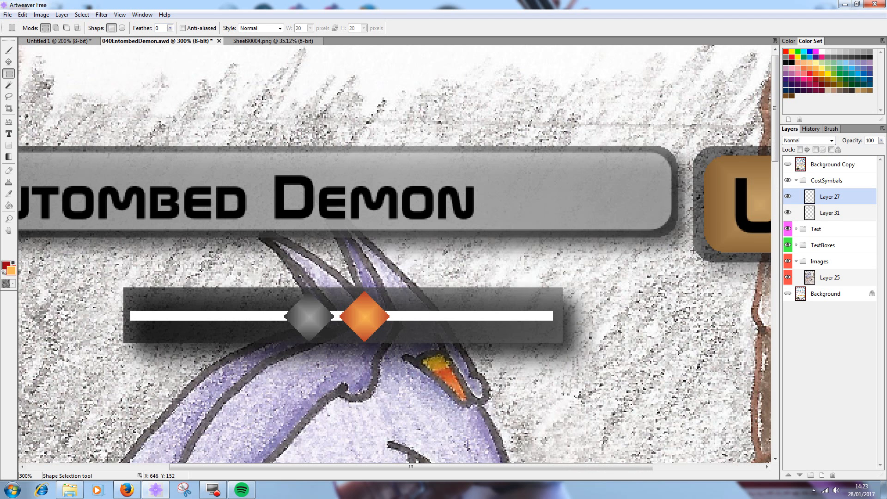
key("ctrl+v")
key("ctrl+alt+0")
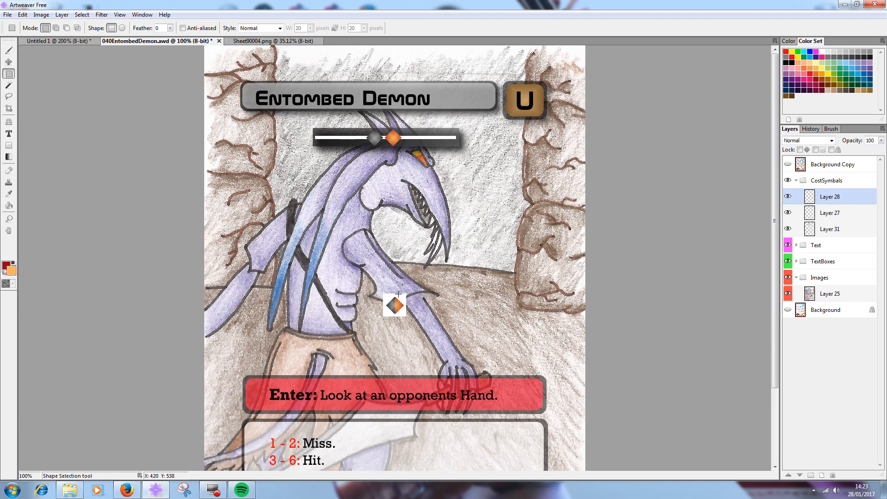
key("v")
left_click_drag(387, 304, 404, 136)
key("ctrl+plus")
key("ctrl+plus")
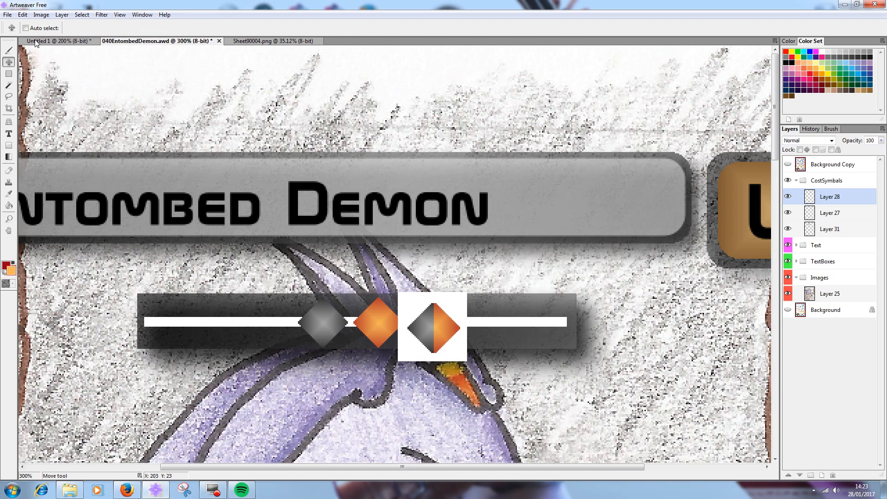
Delete the white surround of the half-grey, half-orange diamond using the Magic Wand and clear the selection.
left_click(8, 85)
left_click(414, 299)
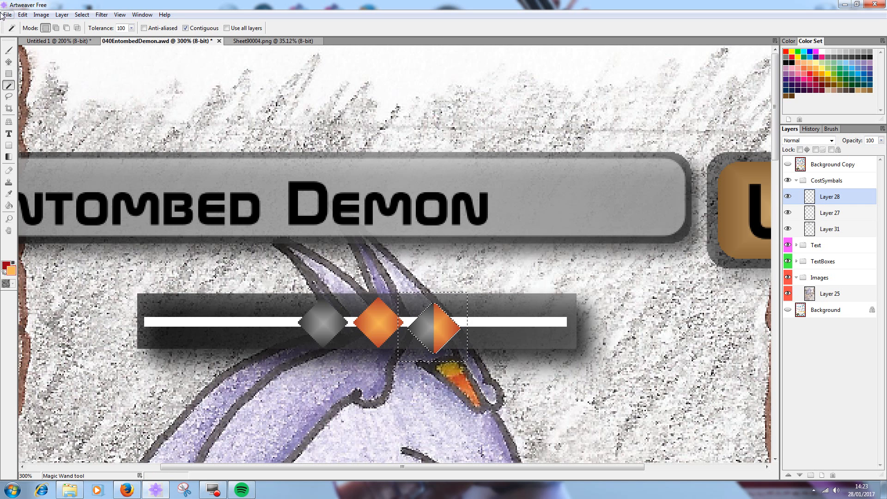
left_click(9, 74)
left_click(359, 239)
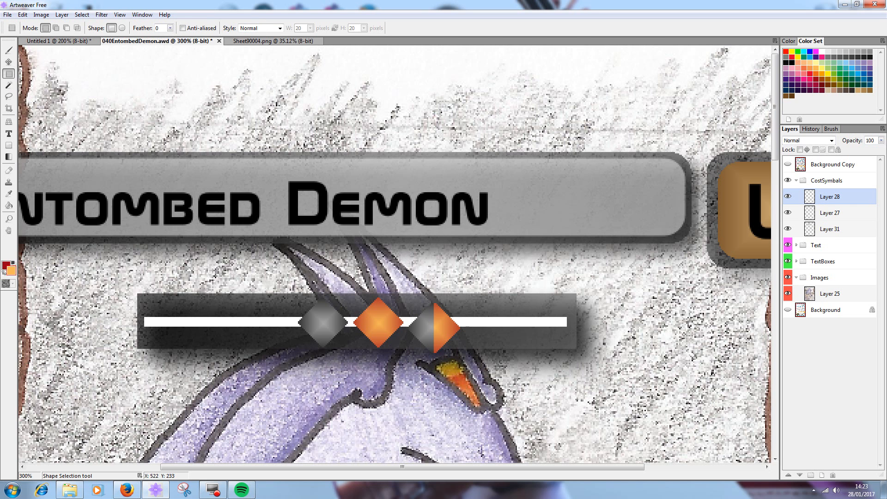
Toggle the visibility of Layer 27 and Layer 28 to identify which cost diamond each one holds.
left_click(828, 215)
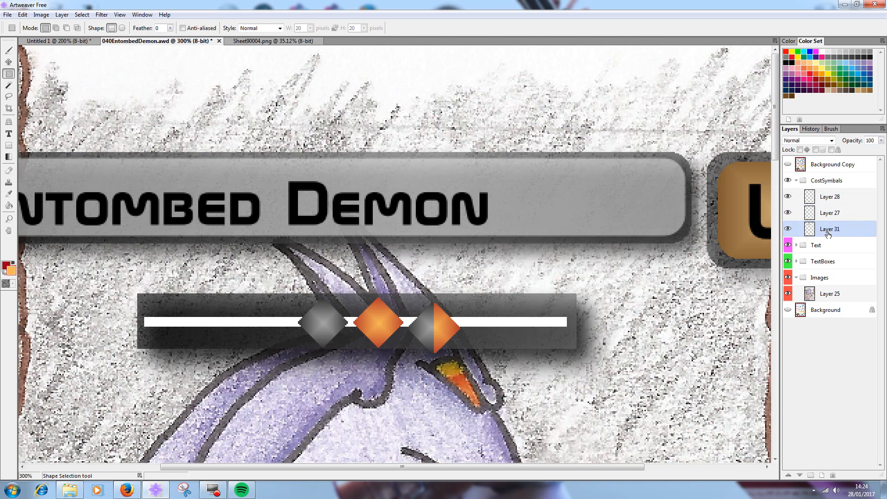
left_click(788, 213)
left_click(788, 197)
left_click(788, 212)
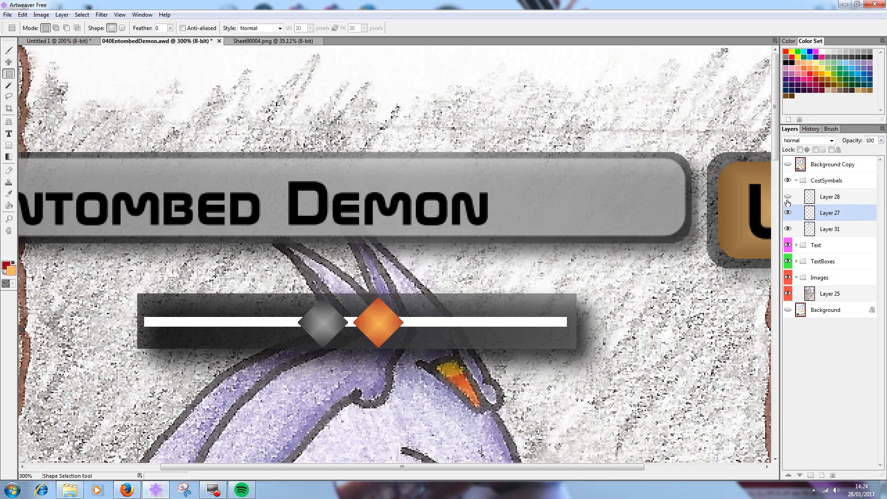
left_click(788, 197)
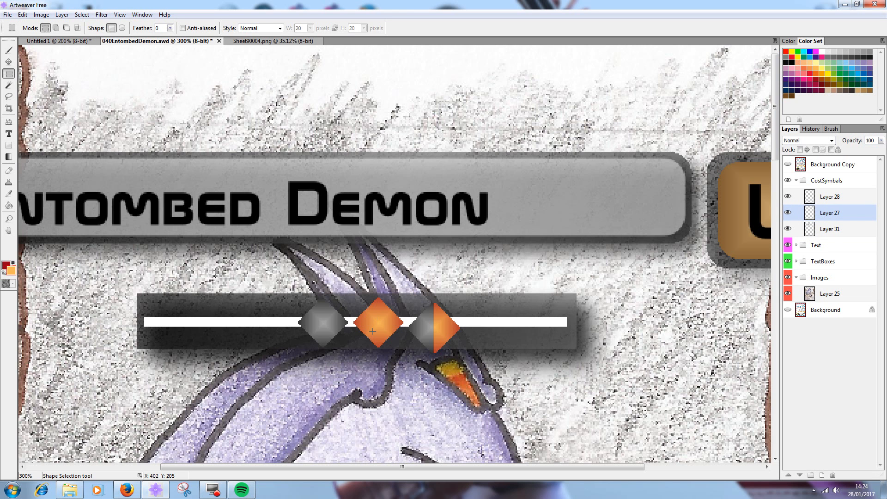
Add a horizontal guide at position 200 and shift it slightly up to the middle of the cost bar's white line.
left_click(9, 62)
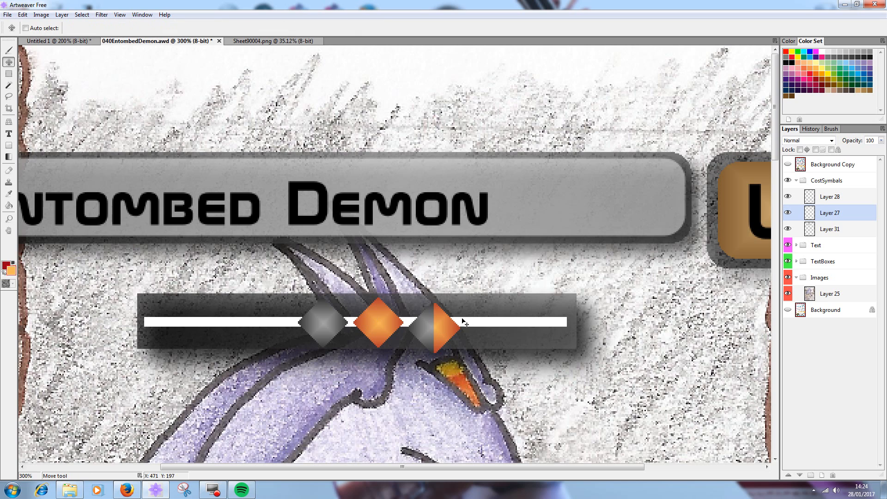
key("ctrl+plus")
key("ctrl+plus")
key("ctrl+plus")
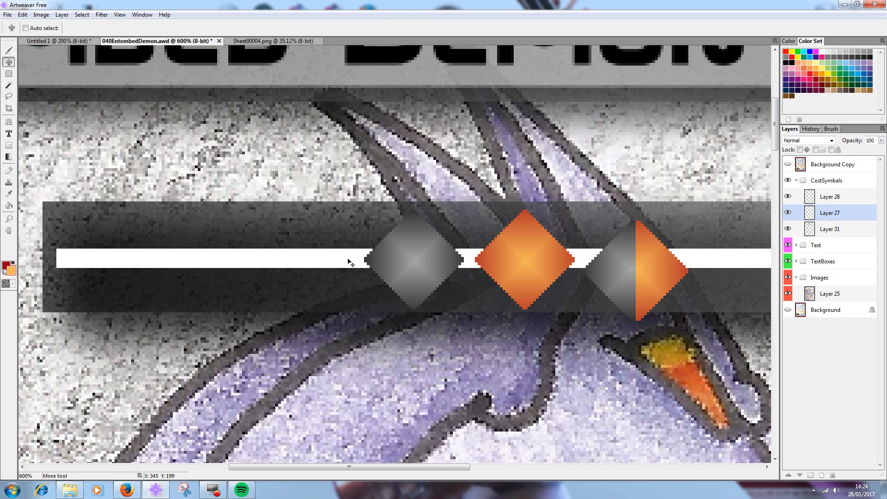
left_click(143, 14)
mouse_move(120, 14)
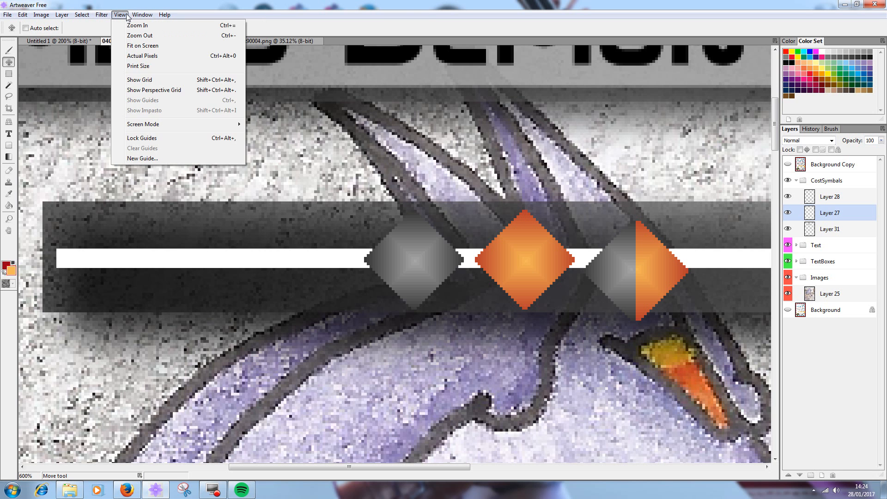
left_click(165, 158)
double_click(405, 261)
type("200")
key("Return")
key("ctrl+plus")
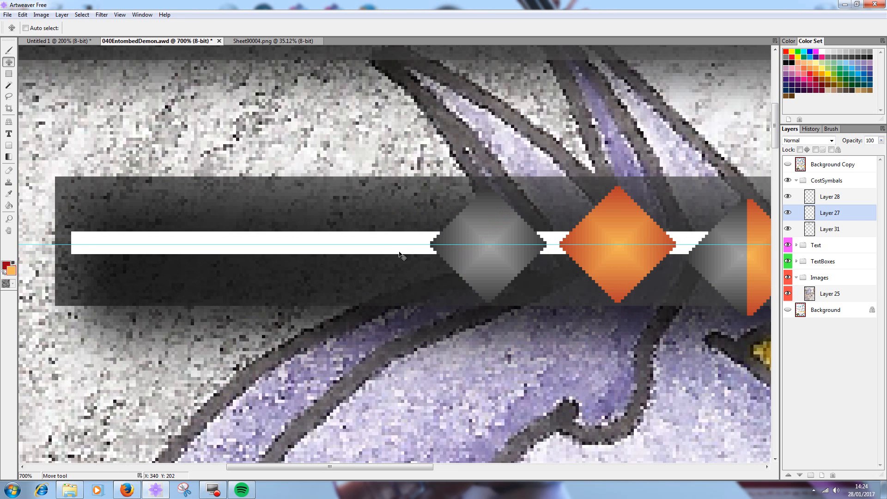
left_click_drag(409, 245, 416, 244)
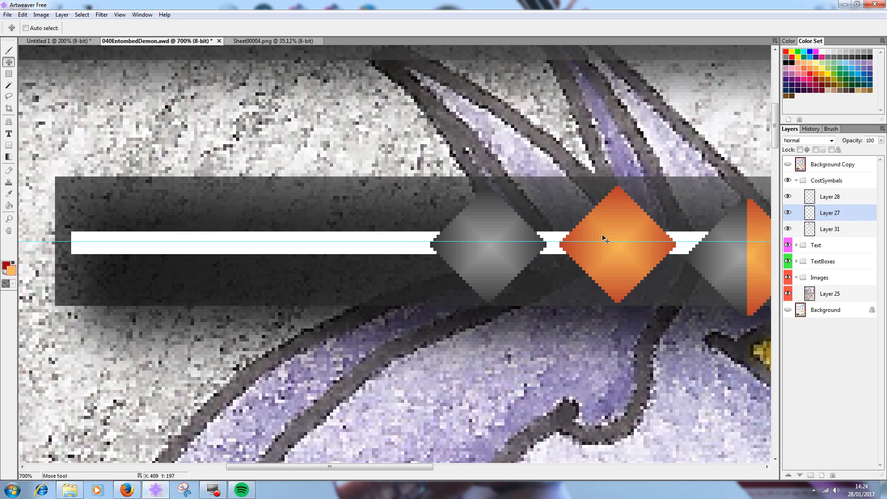
Identify the diamond layers by toggling their visibility and move Layer 28's half-grey, half-orange diamond up level with the other two.
left_click_drag(667, 295, 472, 290)
left_click(793, 230)
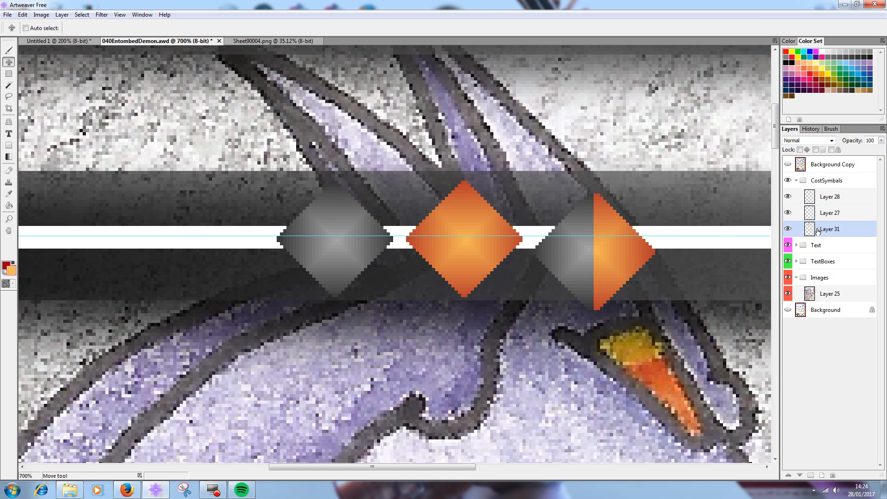
left_click(789, 229)
left_click(789, 228)
left_click(789, 213)
left_click(789, 213)
left_click(788, 213)
left_click(788, 197)
left_click(789, 197)
mouse_move(573, 257)
left_mouse_down()
mouse_move(578, 250)
mouse_move(578, 261)
mouse_move(568, 250)
left_mouse_up()
left_click(818, 200)
Nudge the grey diamond in Layer 31 slightly left to even out the spacing between the three diamonds.
left_click(788, 213)
left_click(788, 213)
left_click(823, 231)
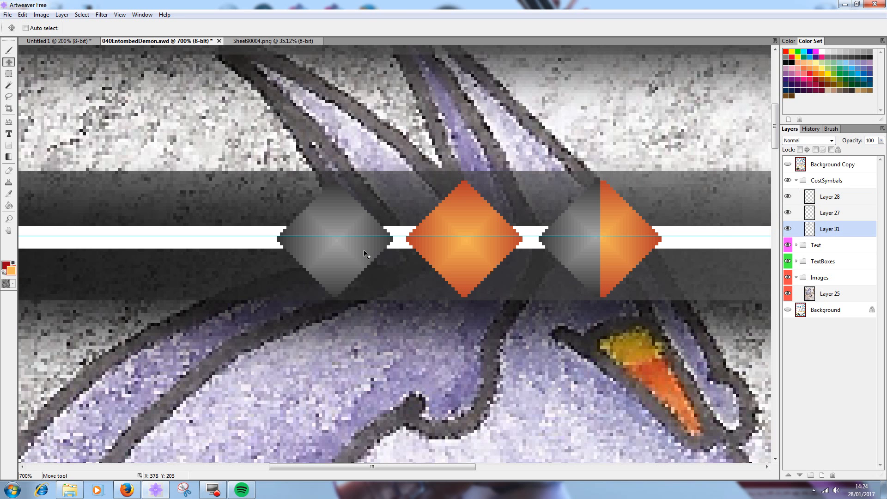
left_click_drag(364, 251, 362, 250)
scroll(463, 253, "down", 4)
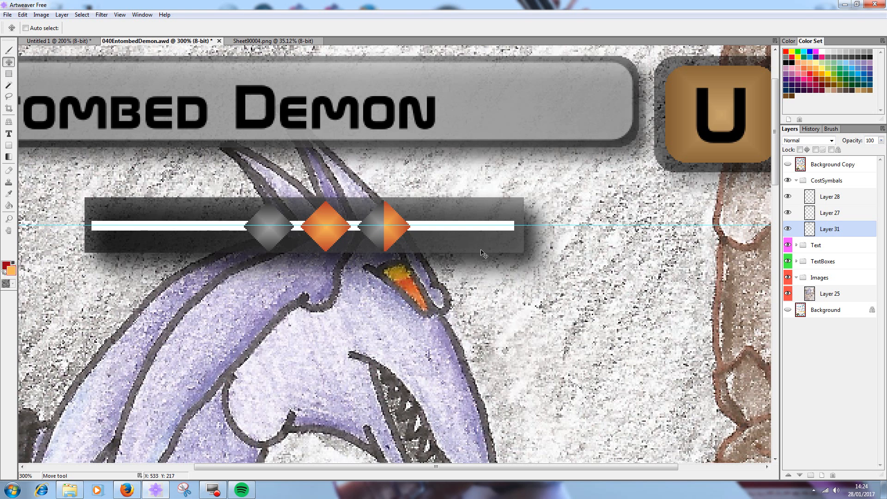
Move the whole CostSymbols group slightly left to centre the three diamonds on the cost bar.
left_click(827, 213)
left_click(828, 197)
left_click(831, 181)
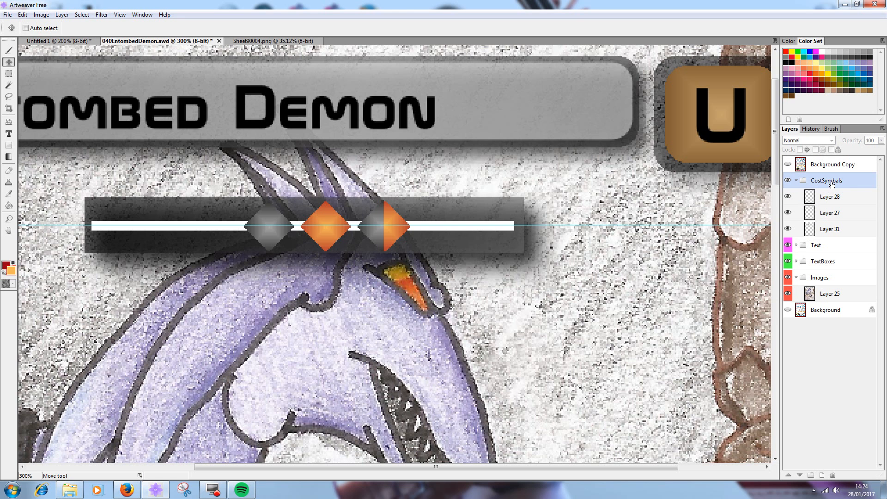
left_click_drag(317, 238, 309, 238)
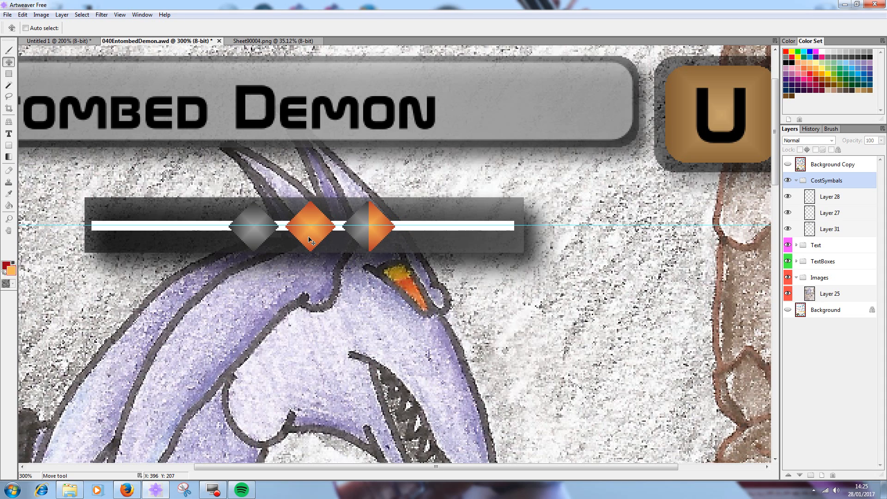
key("ctrl+minus")
key("ctrl+minus")
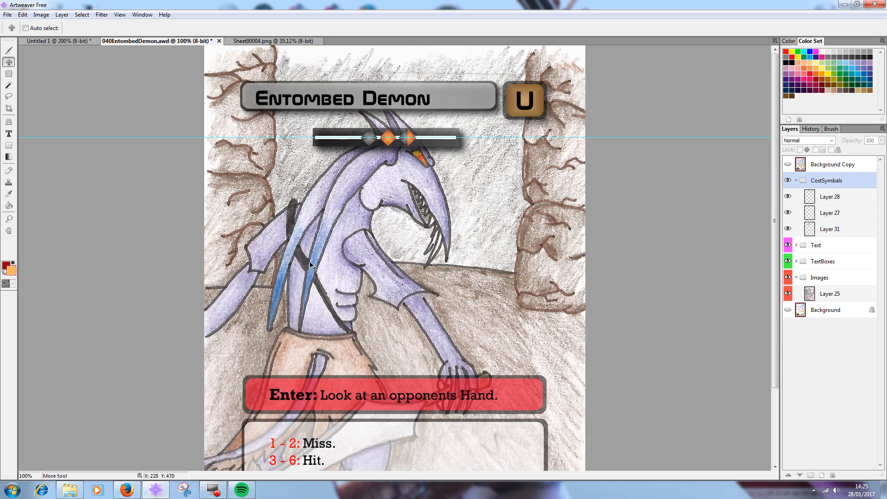
key("ctrl+plus")
key("ctrl+plus")
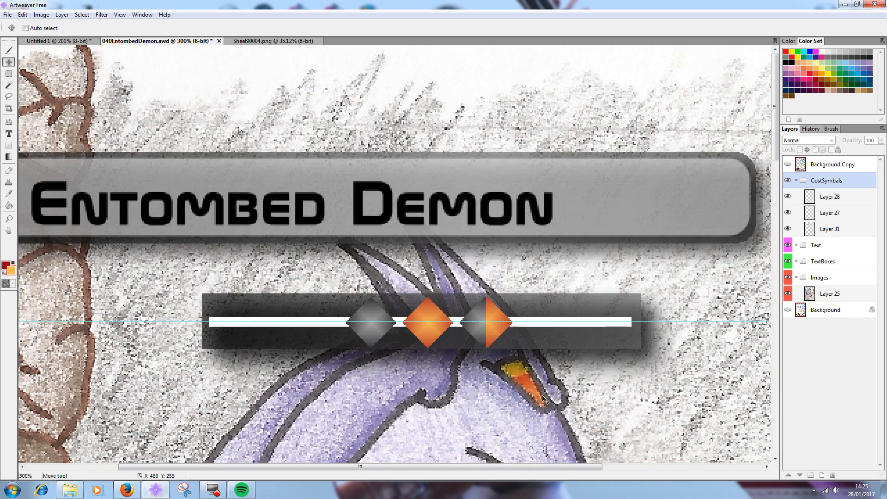
key("ctrl+minus")
key("ctrl+minus")
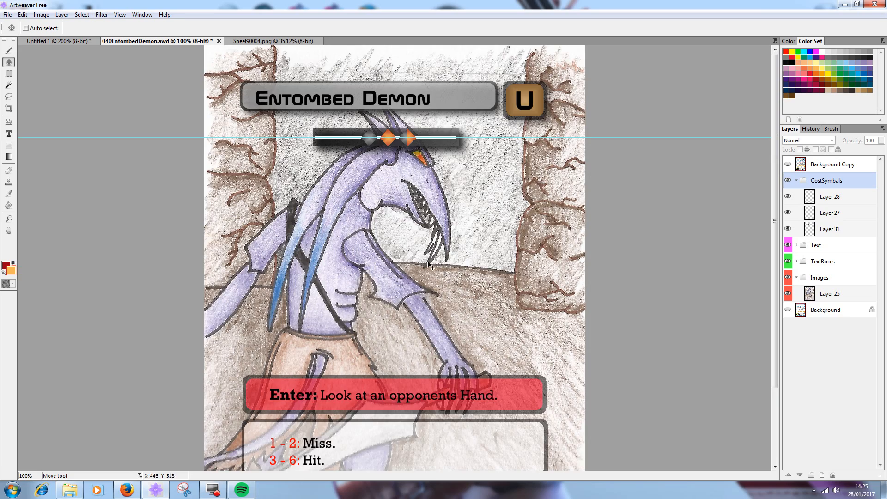
Replace the effect text "Look at an opponents Hand." with "This Unit cannot Attack.".
key("ctrl+minus")
key("ctrl+plus")
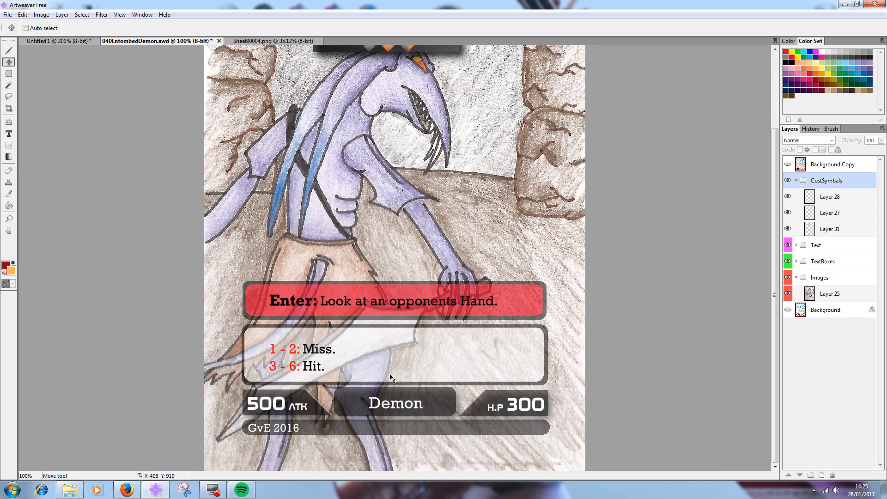
key("ctrl+plus")
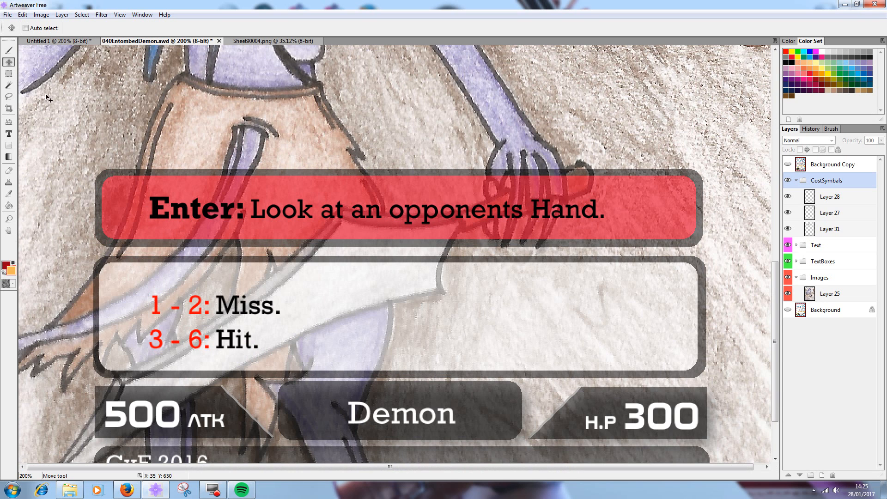
key("ctrl+minus")
key("ctrl+minus")
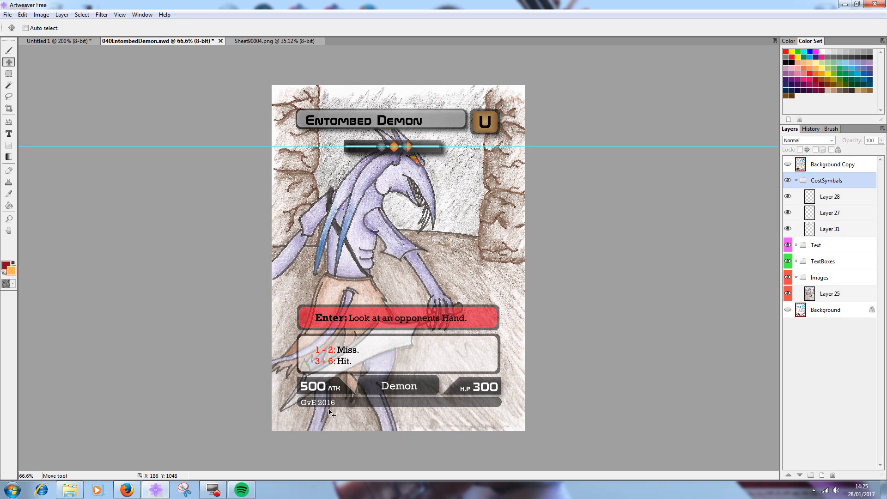
left_click(9, 133)
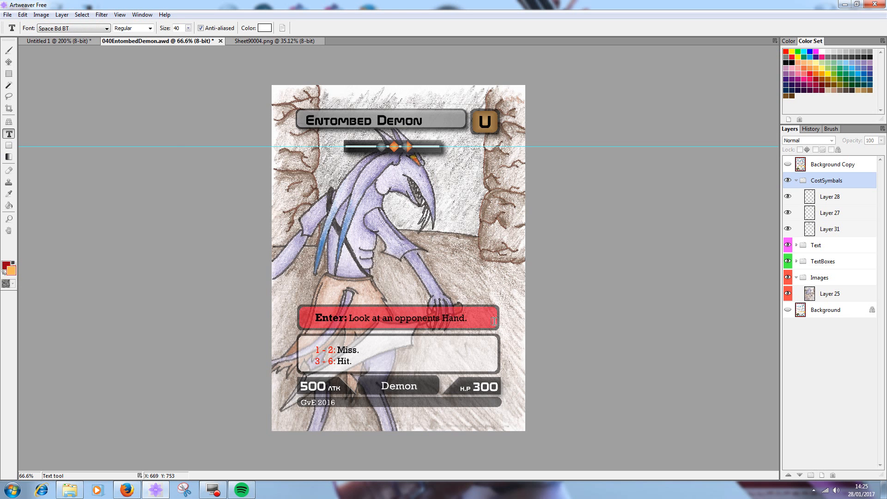
left_click(461, 320)
key("BackSpace")
key("BackSpace")
key("BackSpace")
key("BackSpace")
key("BackSpace")
key("BackSpace")
key("BackSpace")
key("BackSpace")
key("BackSpace")
key("BackSpace")
key("BackSpace")
key("BackSpace")
key("BackSpace")
key("BackSpace")
key("BackSpace")
key("BackSpace")
key("BackSpace")
key("BackSpace")
key("BackSpace")
key("BackSpace")
key("Delete")
key("Delete")
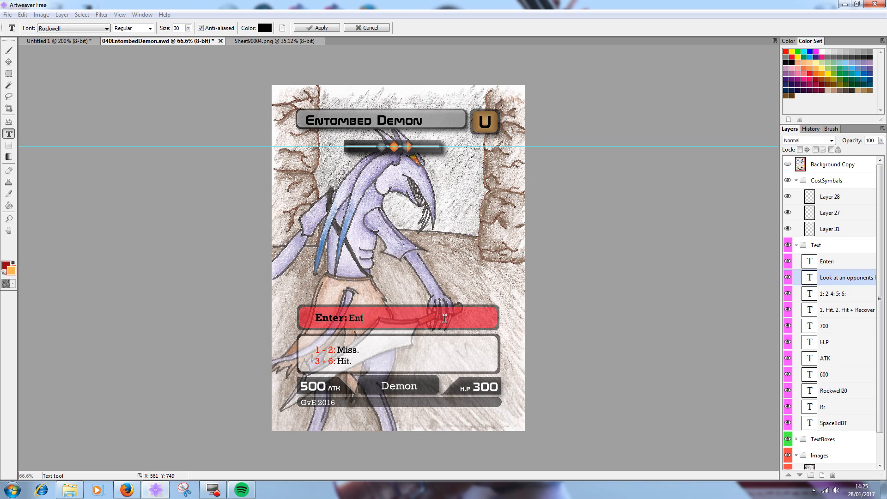
type("Entombed D")
type("cannot Attack.")
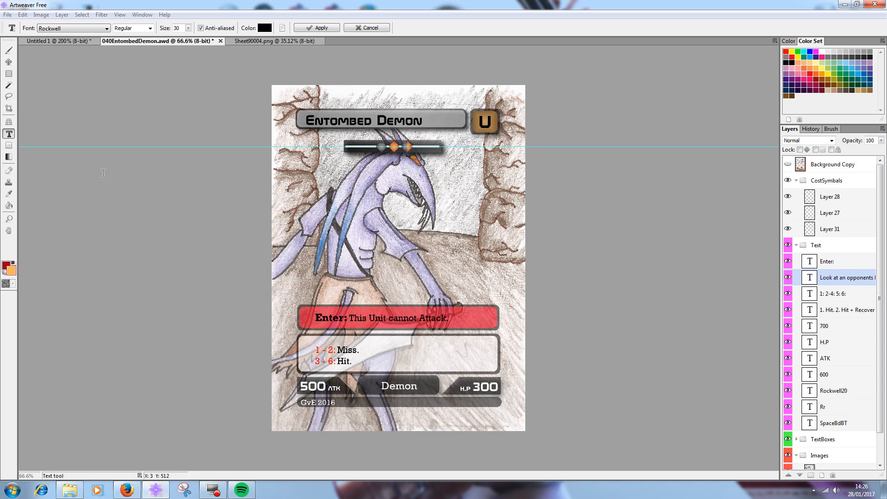
left_click(319, 28)
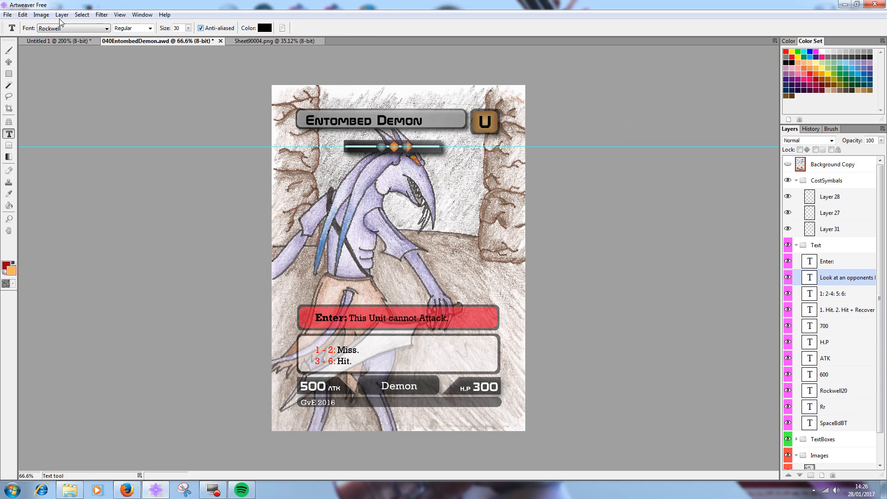
Move the "This Unit cannot Attack." text up to form the red box's upper line and place the "Enter:" label beneath its start.
left_click(9, 62)
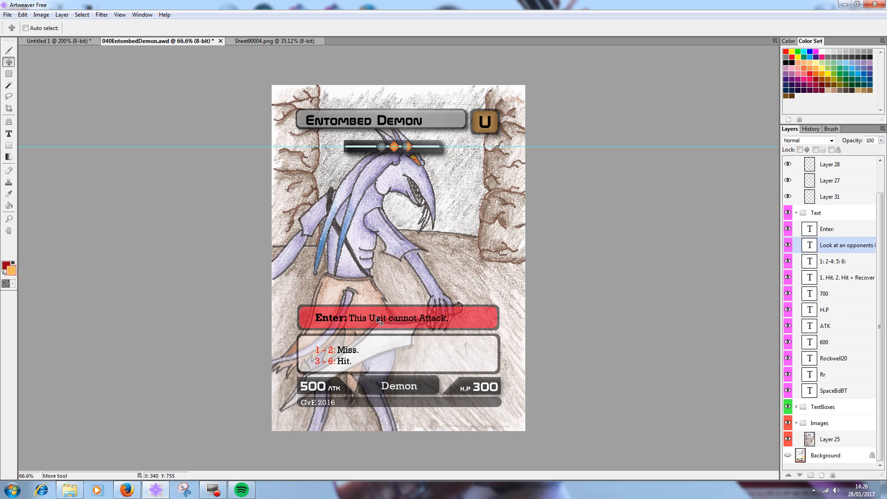
scroll(377, 319, "up", 2)
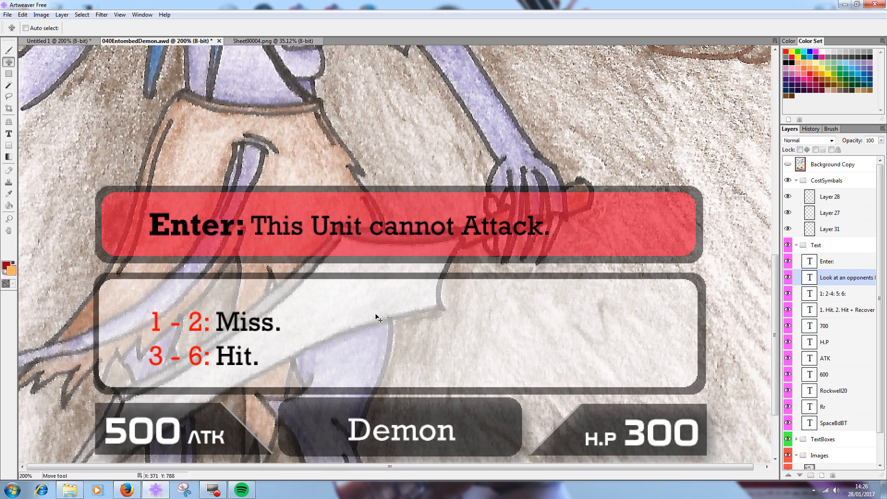
left_click_drag(310, 242, 344, 271)
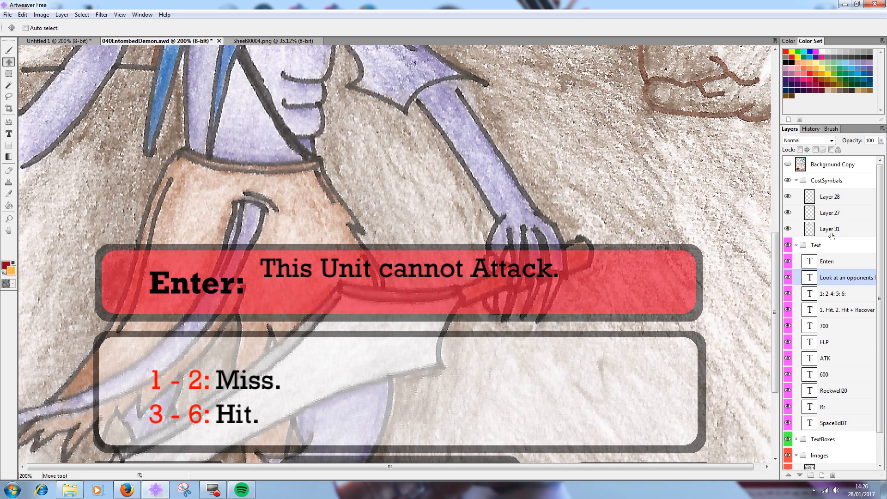
left_click(829, 262)
key("Right")
key("Right")
key("Right")
left_click_drag(214, 305, 313, 316)
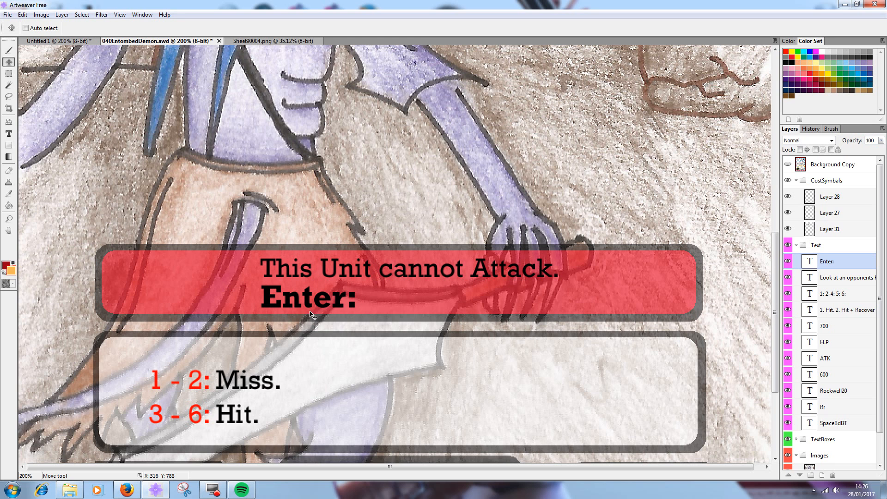
Replace the "Enter:" label with "This Unit can Attack like normal." in Rockwell Regular.
left_click(8, 134)
left_click(283, 301)
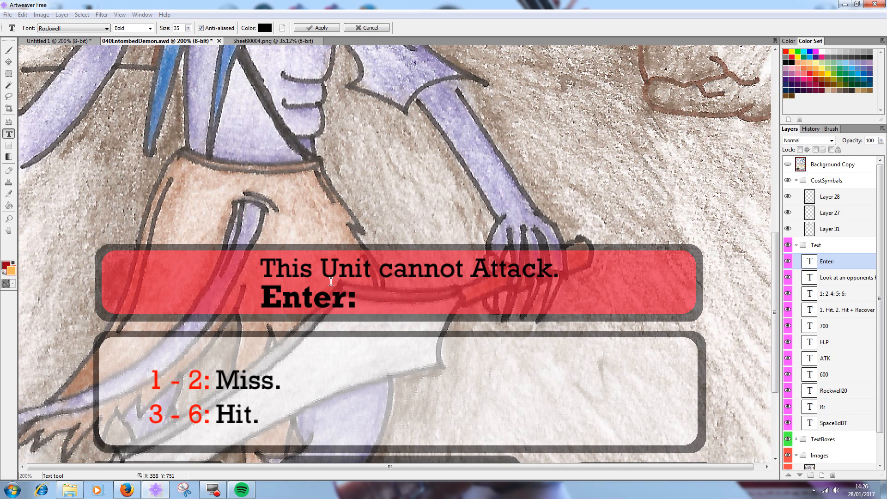
key("Delete")
key("Delete")
key("Delete")
key("Delete")
key("Delete")
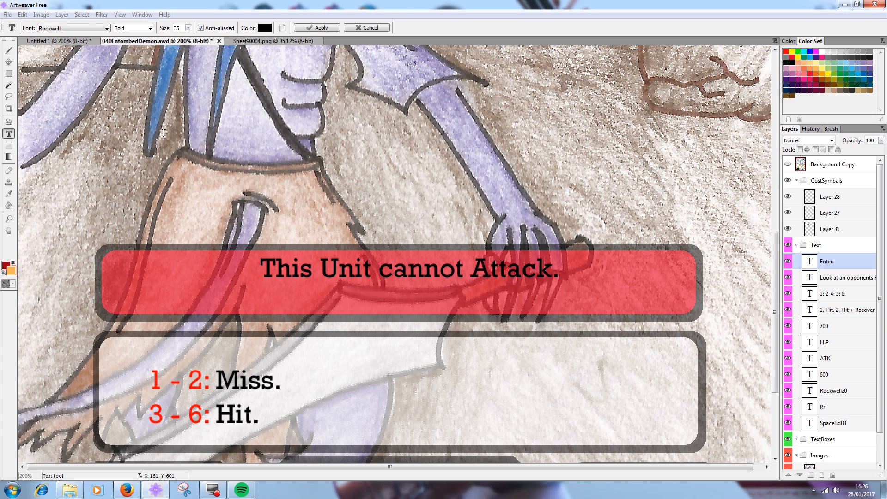
left_click(151, 28)
left_click(122, 37)
left_click(287, 300)
type("This Unit")
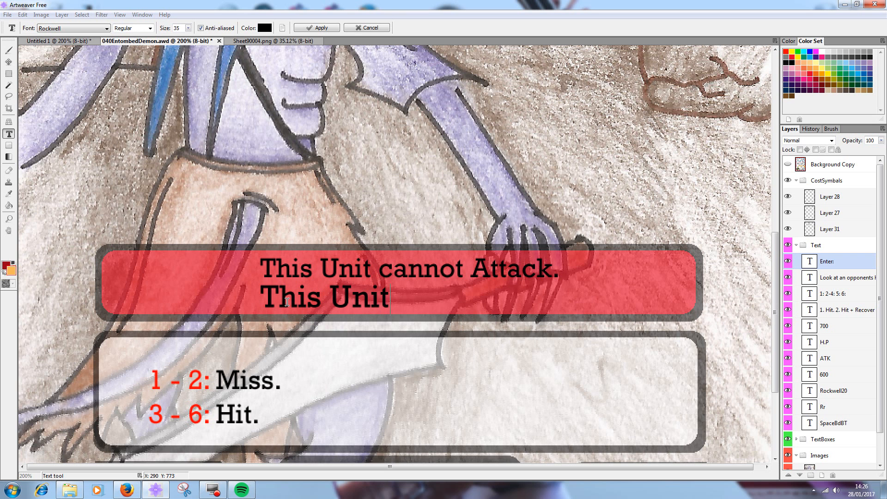
type(" can A")
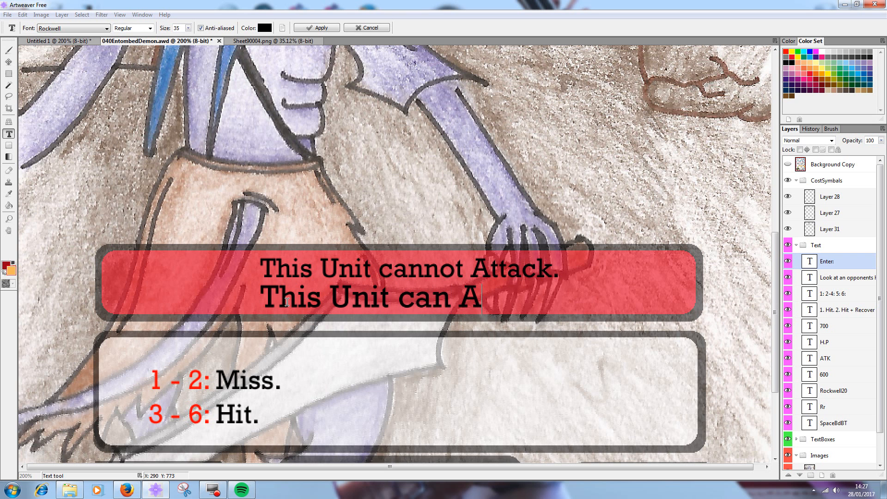
type("ttack like normal.")
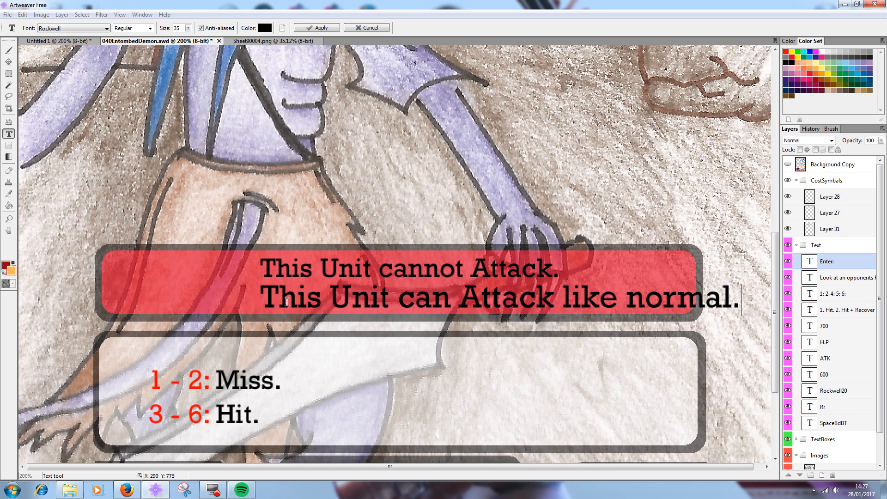
Set the second effect line's text size to 30 and apply the text edit.
left_click(189, 28)
left_click_drag(182, 38, 181, 37)
scroll(193, 51, "down", 3)
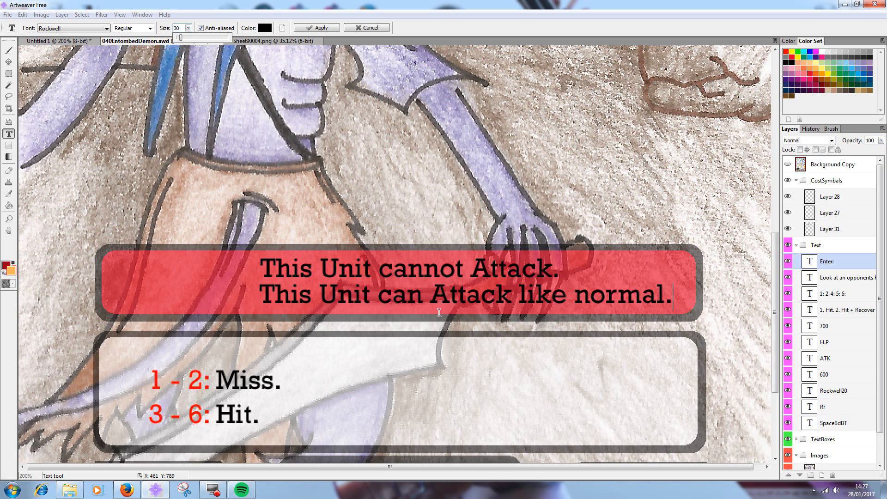
left_click(301, 29)
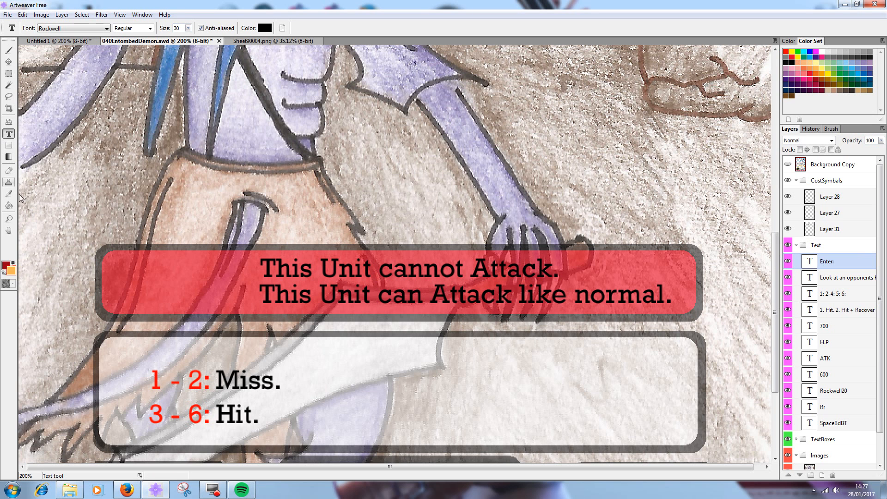
Add a new "Static" text in Rockwell Bold, size 30, in the red box in front of the two effect lines.
left_click(143, 268)
left_click(150, 28)
left_click(134, 46)
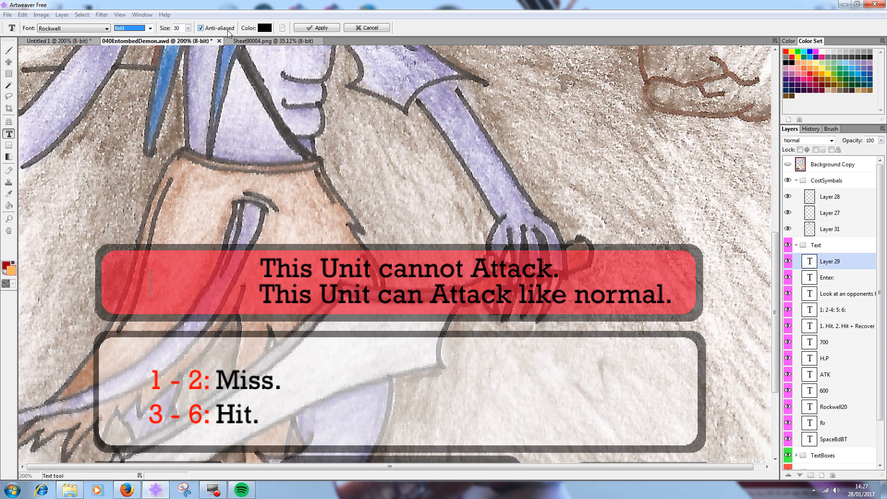
left_click(189, 28)
type("Static")
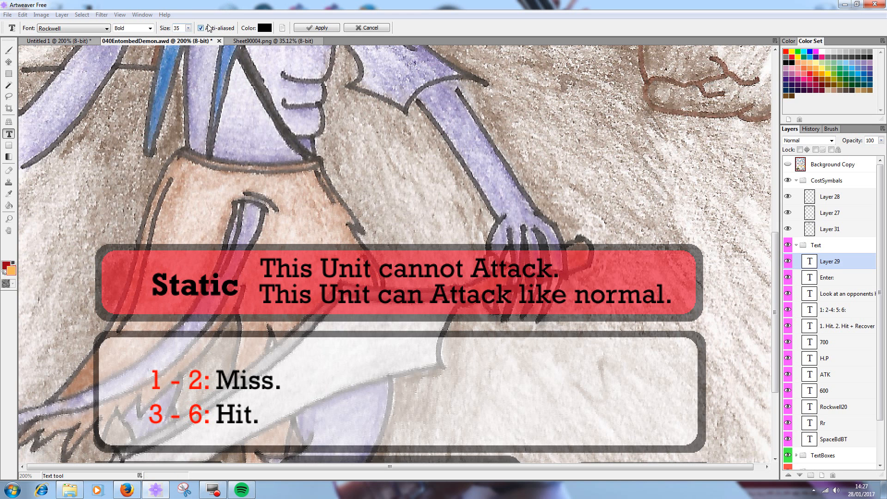
left_click_drag(188, 28, 191, 63)
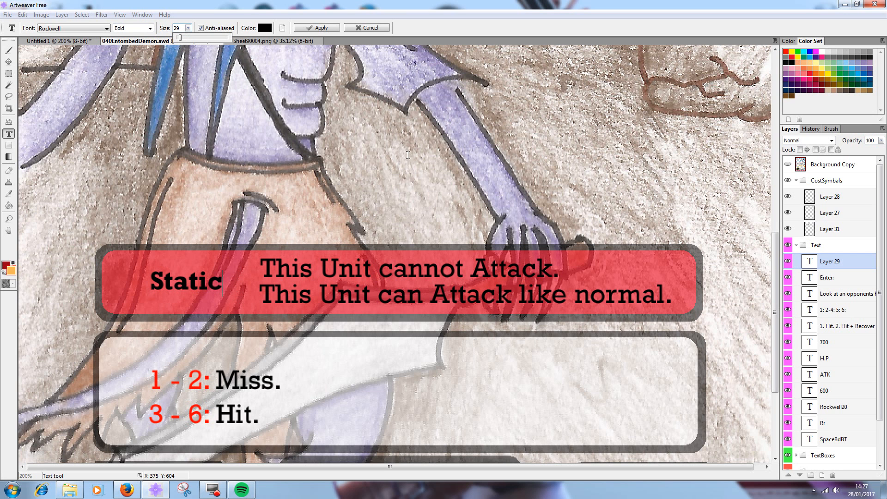
scroll(349, 132, "up", 2)
left_click(306, 29)
Move the "Static" label level with the first effect line and add a colon after it.
left_click(9, 61)
left_click_drag(182, 275, 204, 255)
left_click(9, 133)
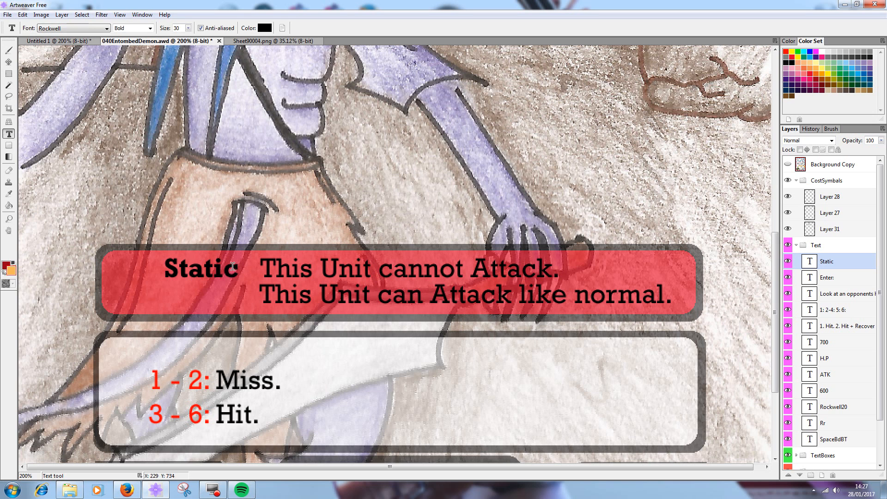
left_click(236, 273)
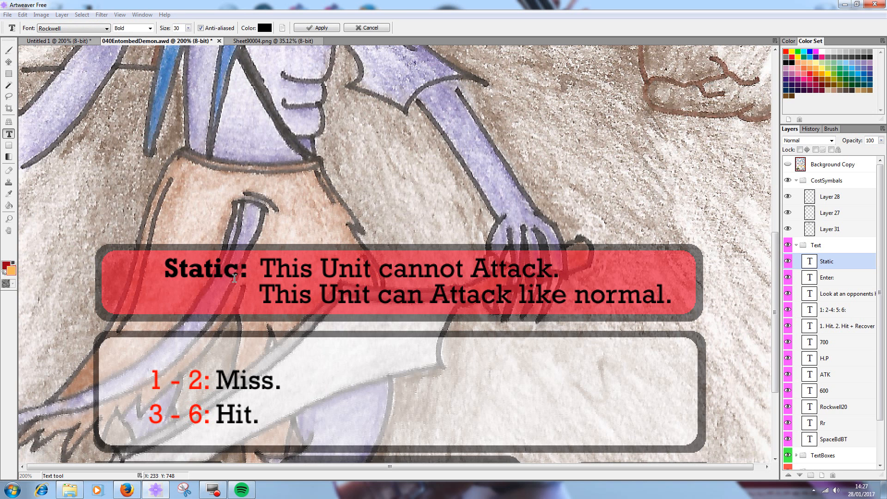
left_click(321, 28)
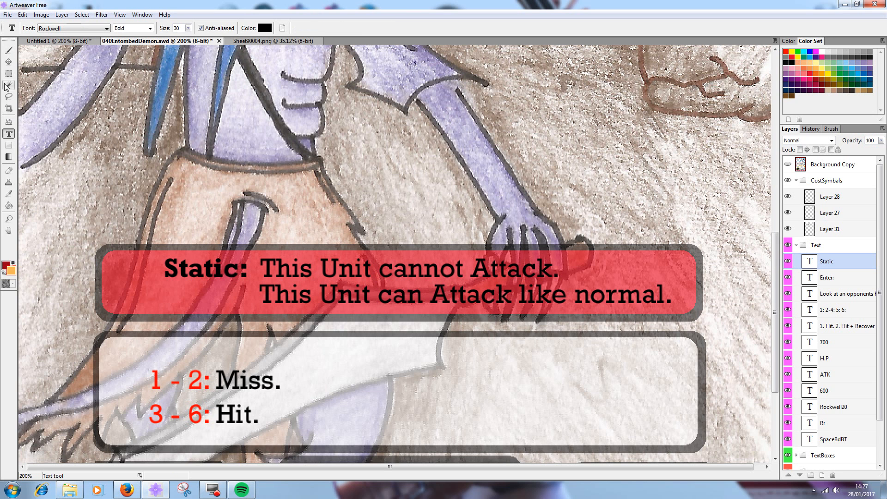
Nudge the "Static:" label slightly closer to the first effect line.
left_click(8, 62)
scroll(188, 266, "up", 1)
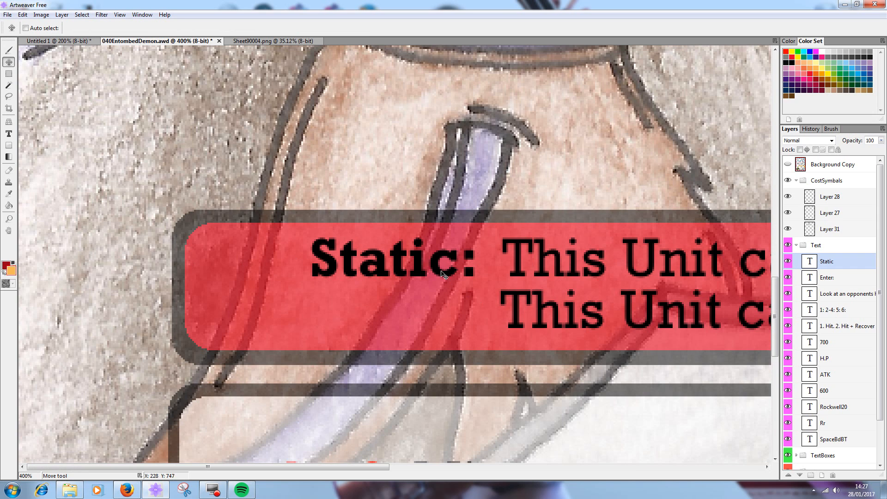
scroll(448, 271, "down", 2)
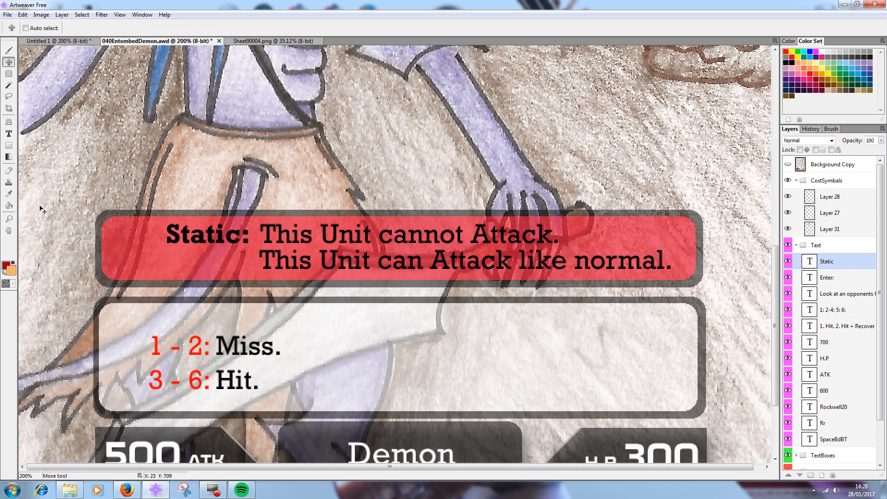
Copy Layer 28's half-grey, half-orange diamond and paste it into the Text group above the Static layer.
scroll(284, 181, "down", 2)
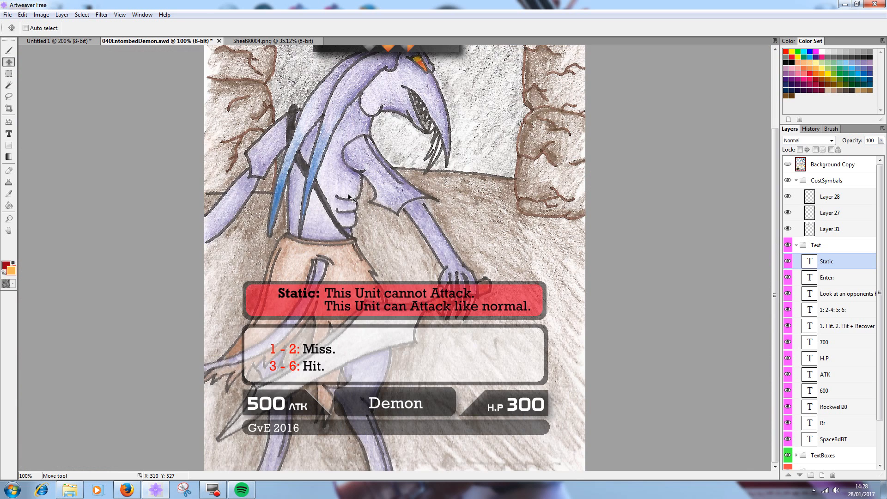
left_click(826, 216)
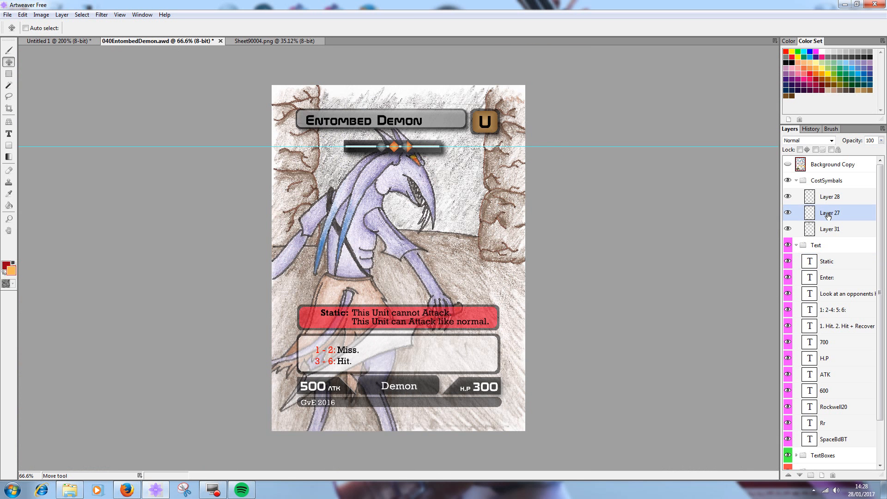
left_click(827, 230)
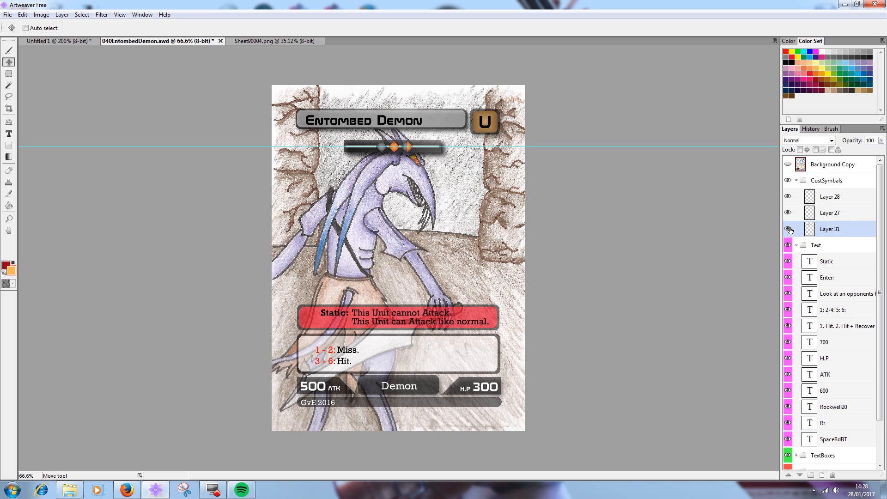
left_click(814, 193)
left_click(788, 196)
left_click(788, 196)
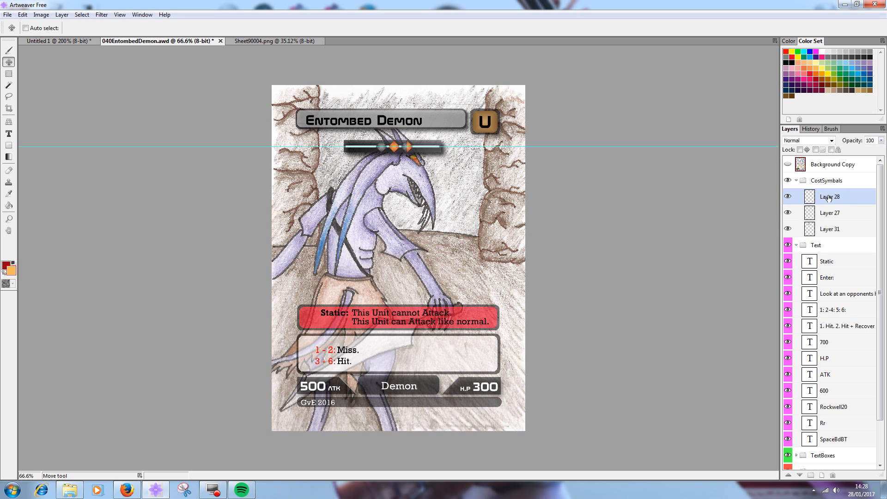
key("ctrl+a")
left_click(826, 263)
key("ctrl+v")
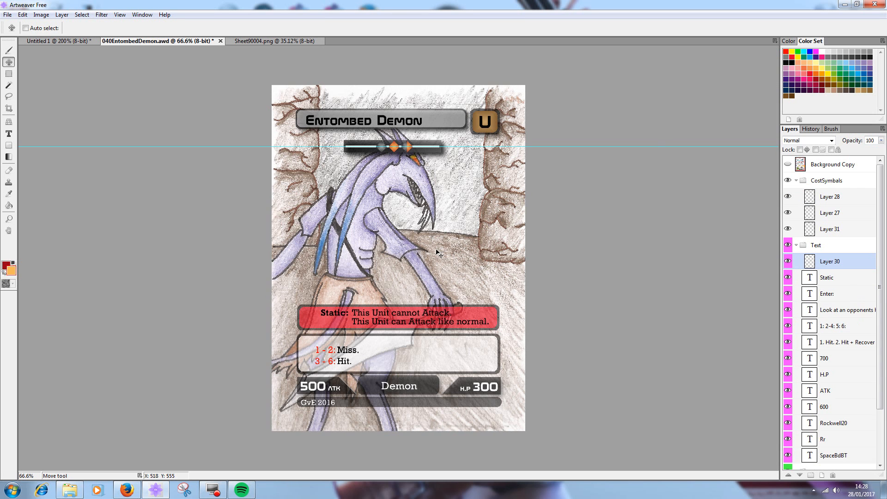
Move the pasted diamond into the red box, below the "Static:" label and in front of the second effect line.
left_click_drag(394, 146, 394, 236)
key("ctrl+plus")
left_click_drag(403, 191, 312, 322)
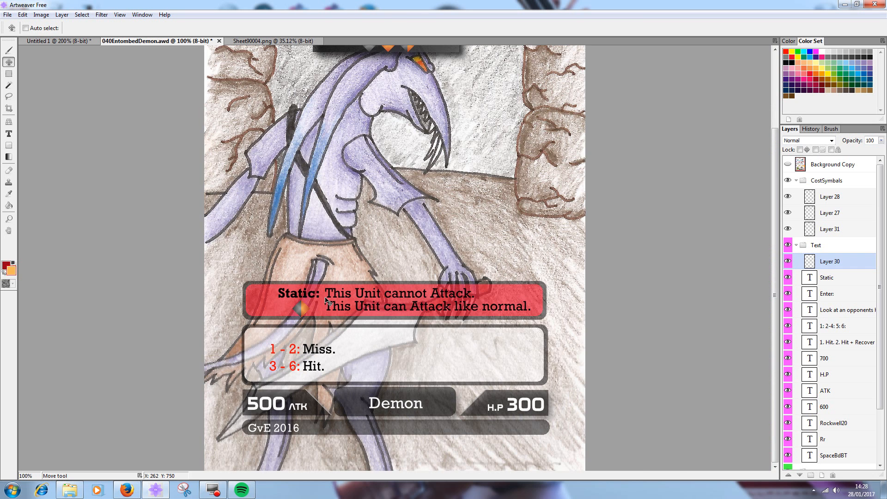
key("ctrl+plus")
mouse_move(234, 279)
left_mouse_down()
mouse_move(249, 272)
mouse_move(235, 275)
left_mouse_up()
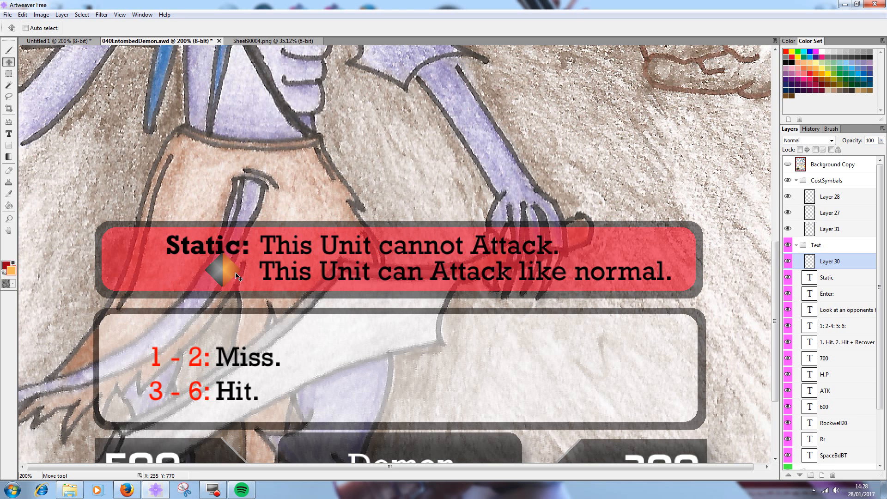
Scale the pasted diamond down to 92% width and height and reposition it below the "Static:" label.
left_click(61, 14)
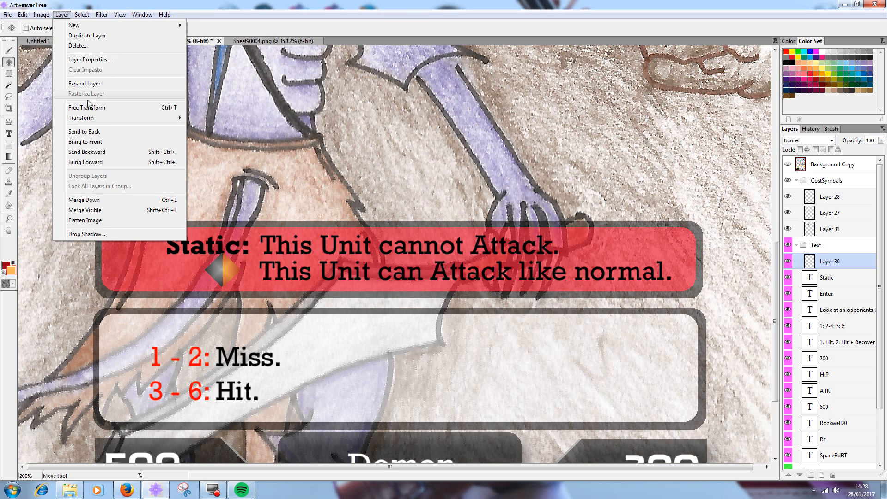
mouse_move(138, 117)
left_click(203, 128)
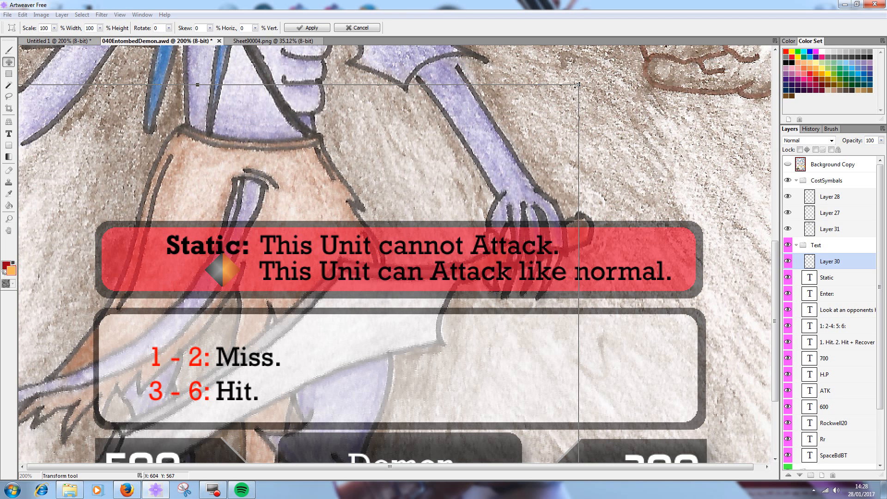
left_click_drag(578, 85, 559, 115)
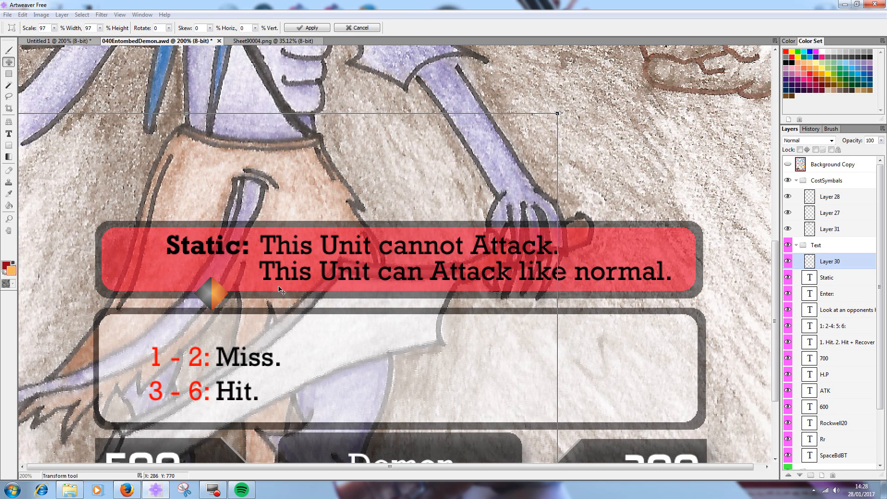
left_click_drag(228, 310, 242, 290)
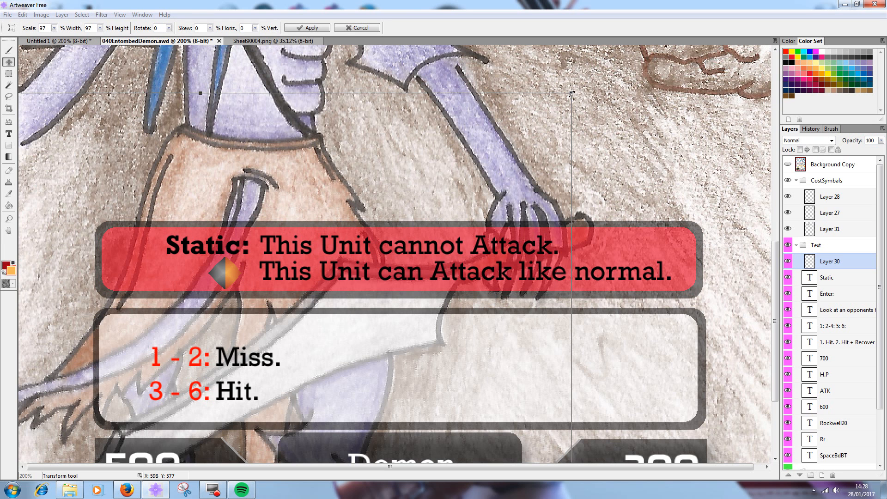
left_click_drag(571, 94, 509, 129)
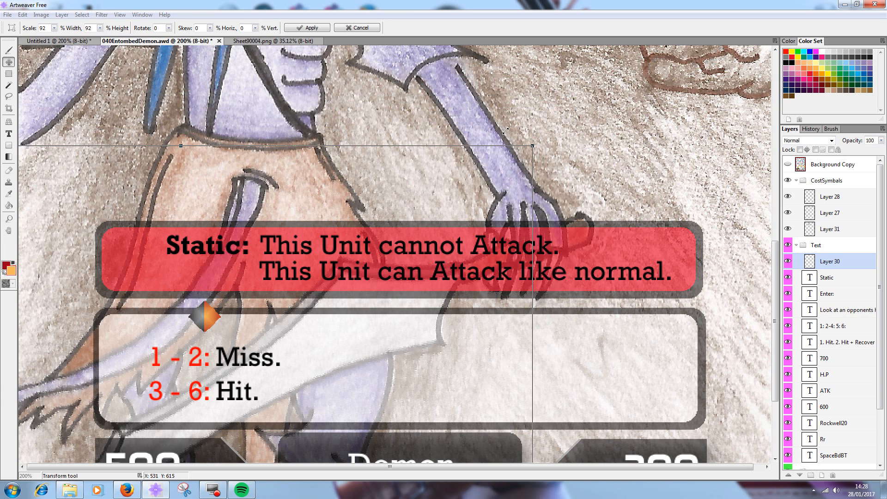
left_click_drag(226, 308, 242, 270)
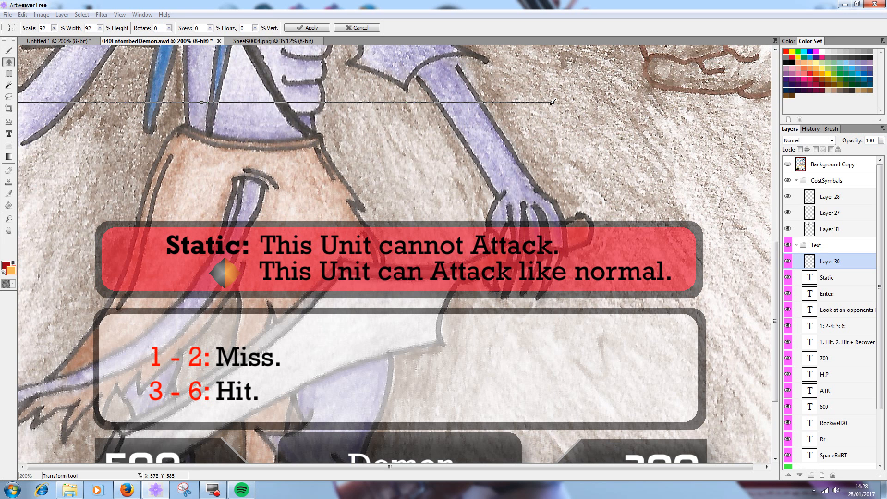
left_click_drag(553, 101, 554, 102)
left_click_drag(224, 276, 221, 276)
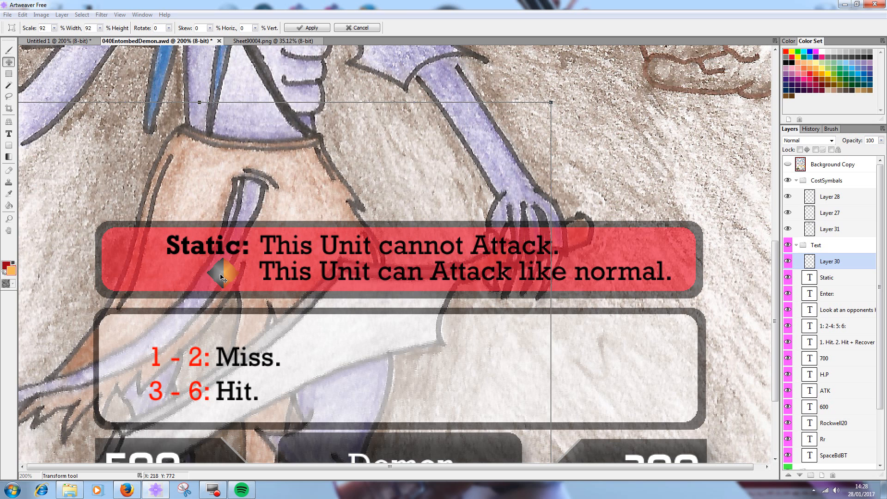
left_click(314, 28)
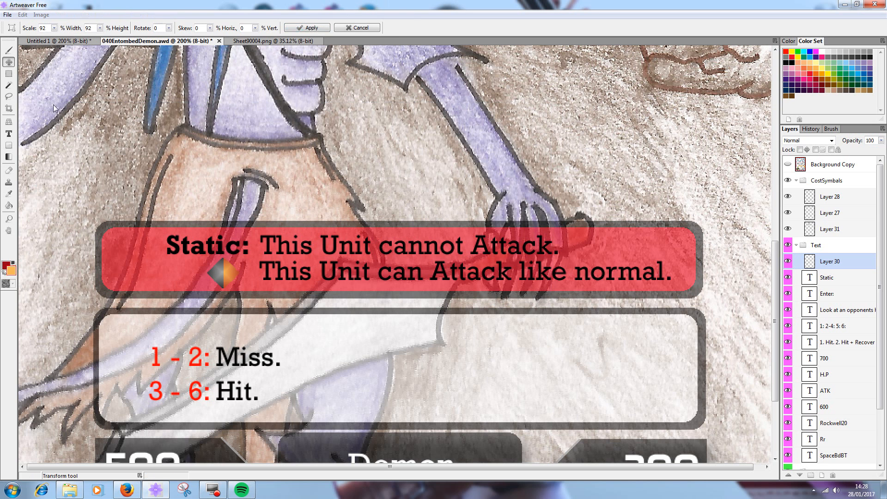
left_click(8, 133)
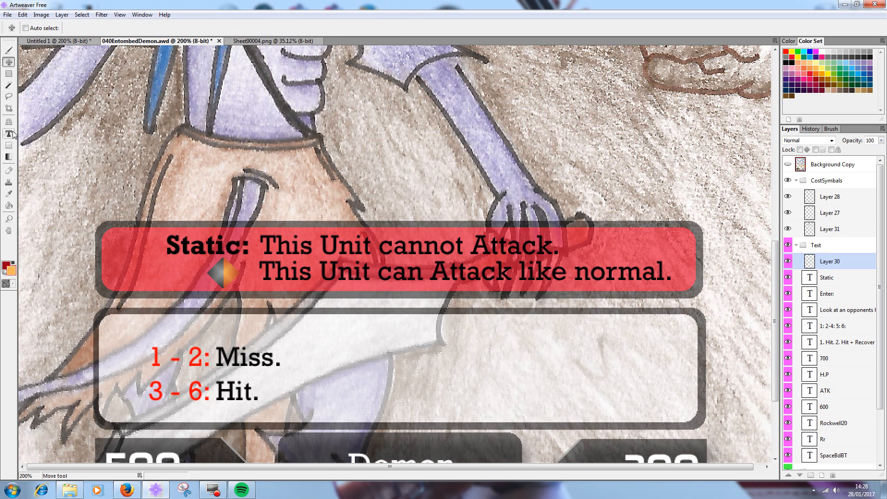
left_click(244, 256)
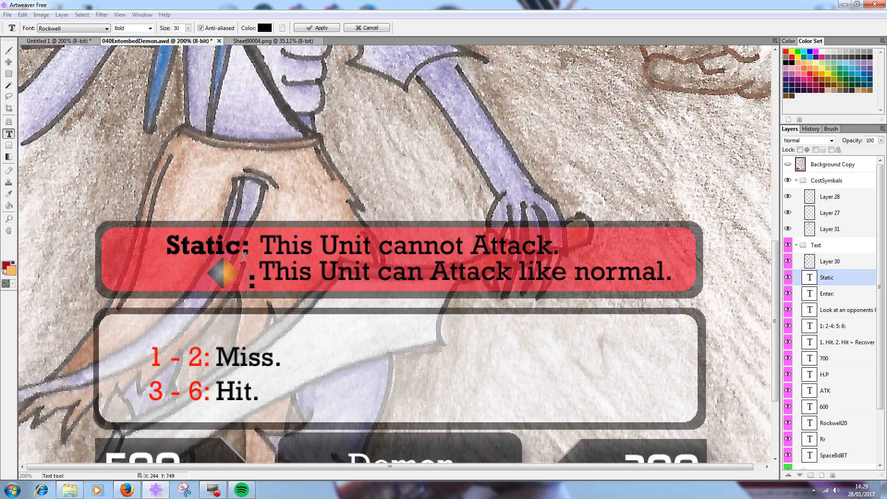
key("BackSpace")
left_click(358, 29)
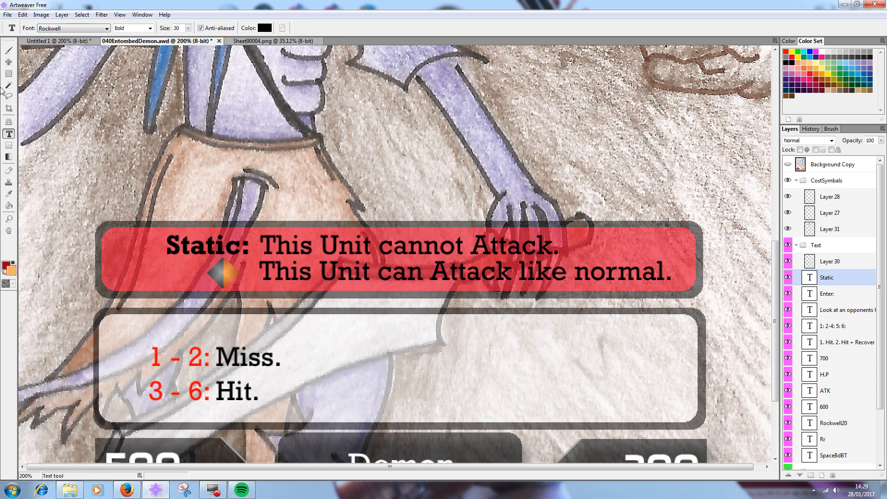
Add a bold colon as a separate text layer and place it between the diamond and the second effect line.
left_click(247, 280)
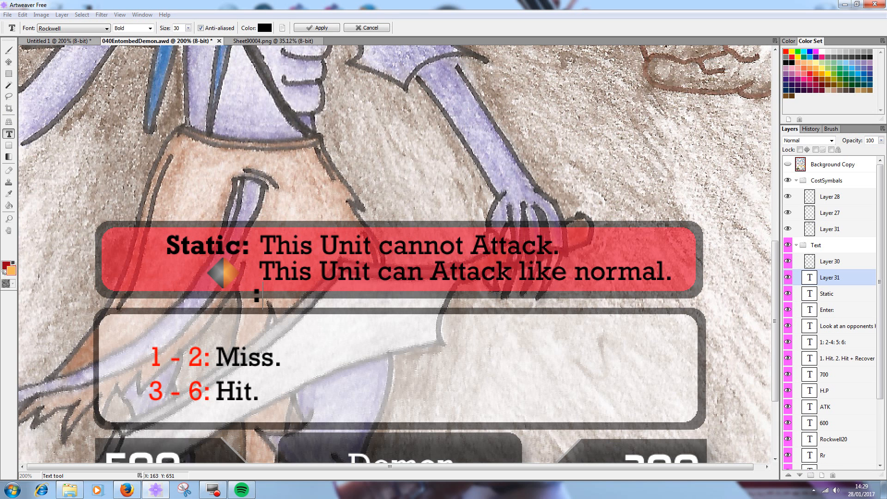
left_click(336, 29)
left_click(9, 61)
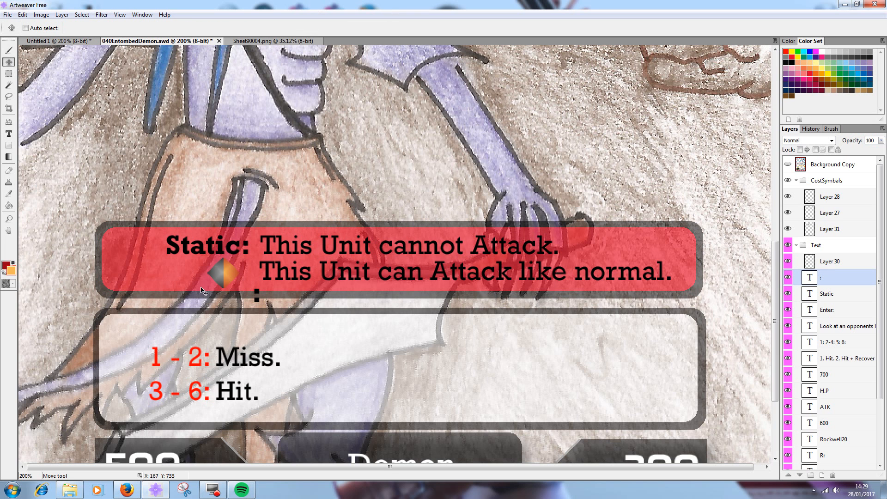
left_click_drag(256, 295, 243, 272)
scroll(243, 273, "up", 3)
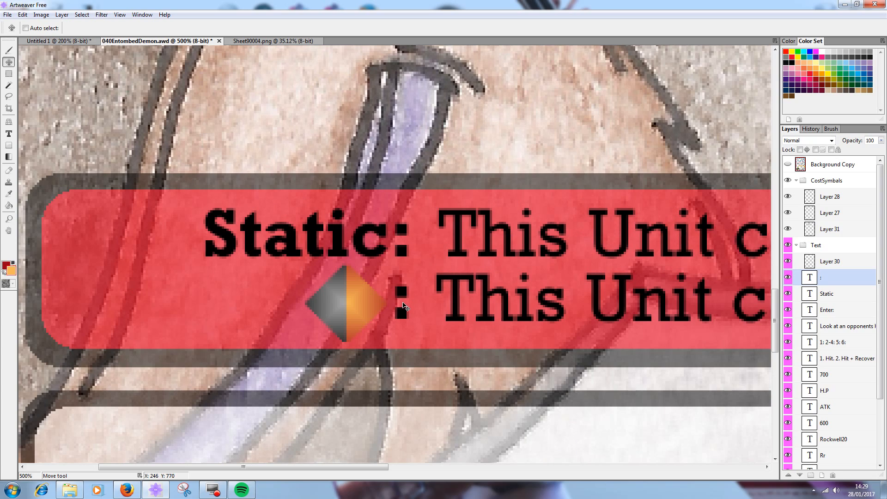
scroll(403, 306, "down", 4)
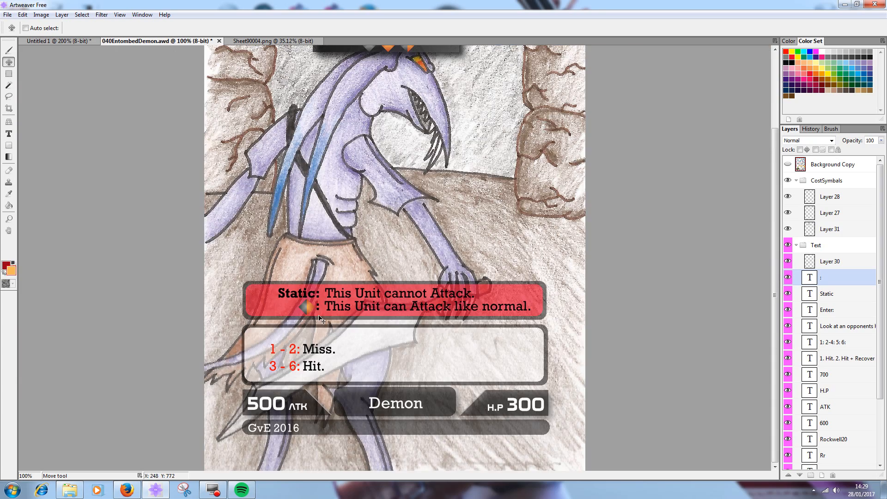
scroll(320, 309, "up", 1)
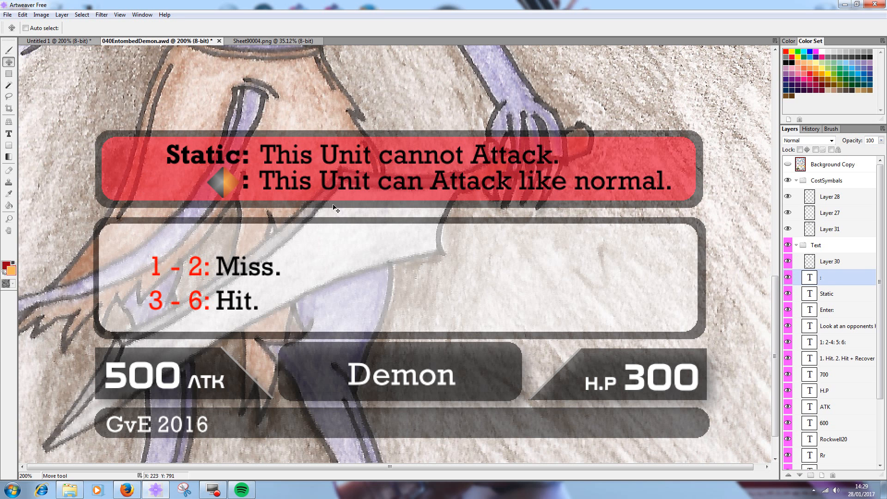
Move the diamond and its colon together toward the left end of the red box, keeping them on the second line.
left_click(831, 262)
left_click_drag(209, 184, 129, 185)
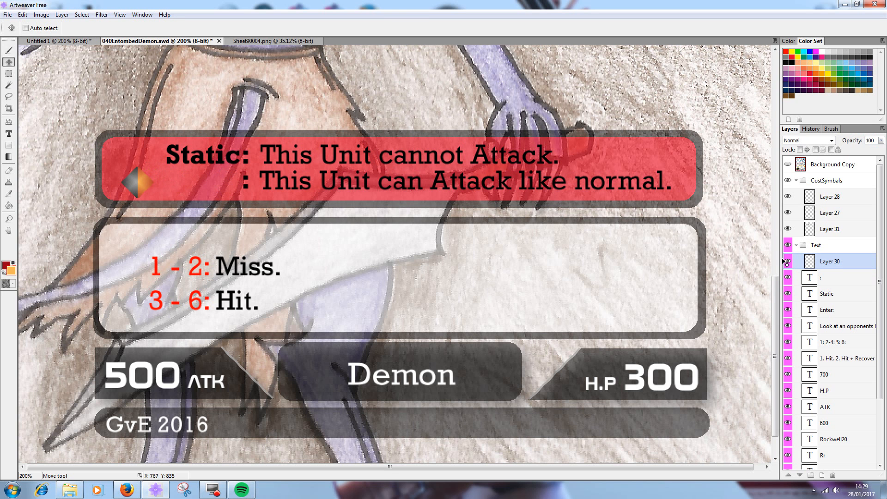
left_click(832, 277)
left_click_drag(245, 184, 166, 190)
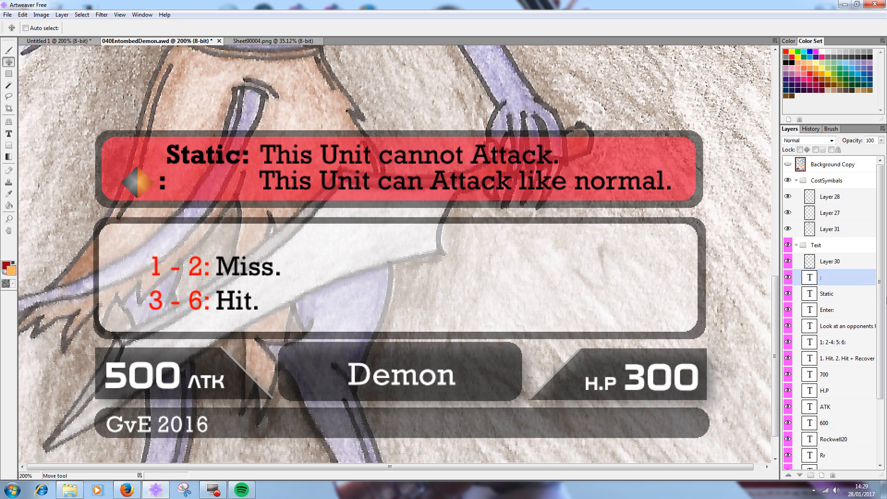
Move the second effect line left so it starts right after the diamond's colon.
left_click(838, 298)
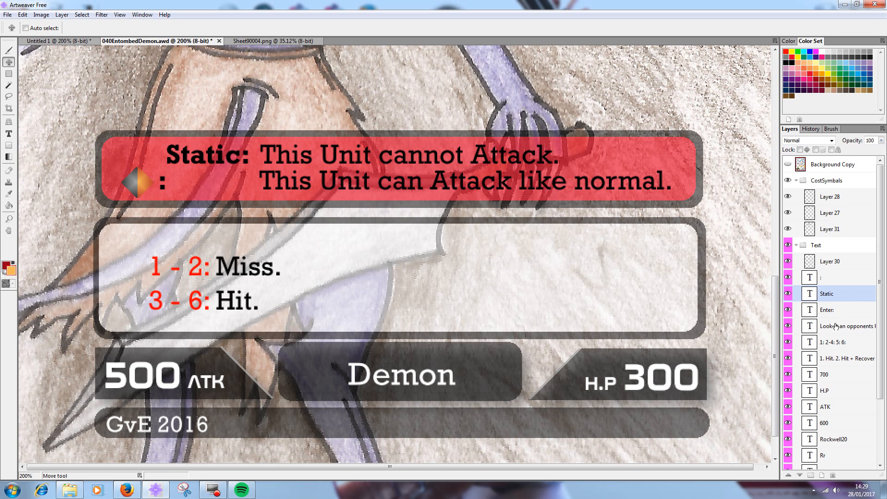
left_click(788, 293)
left_click(788, 294)
left_click(789, 310)
left_click(789, 310)
left_click(817, 312)
left_click_drag(379, 185, 291, 187)
key("ctrl+plus")
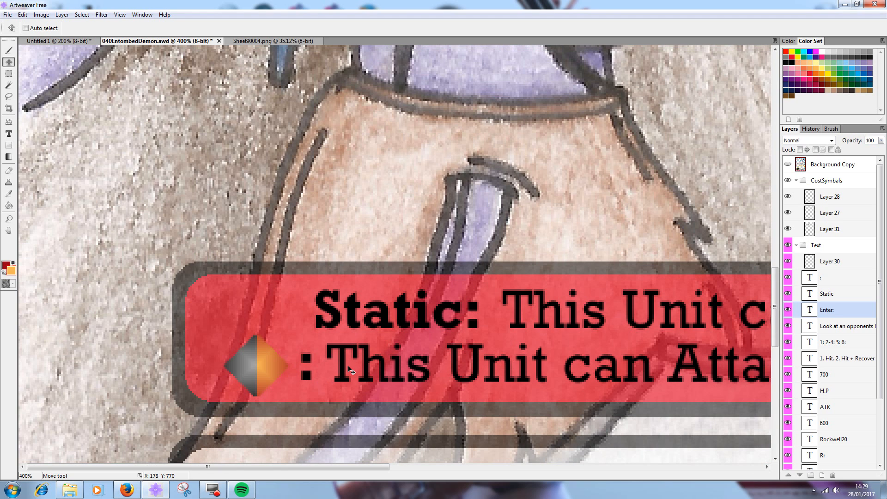
key("ctrl+minus")
Extend the second effect line to "This Unit can Attack like normal this turn." and nudge it left to fit the red box.
key("t")
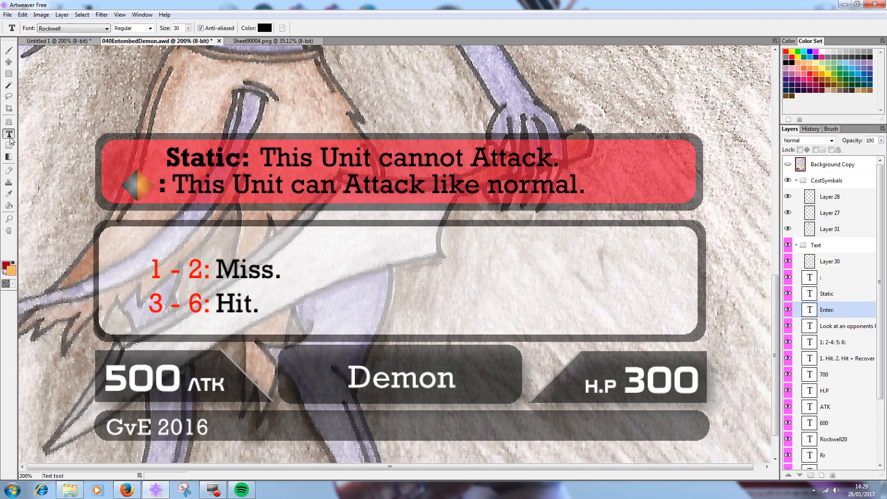
left_click(585, 193)
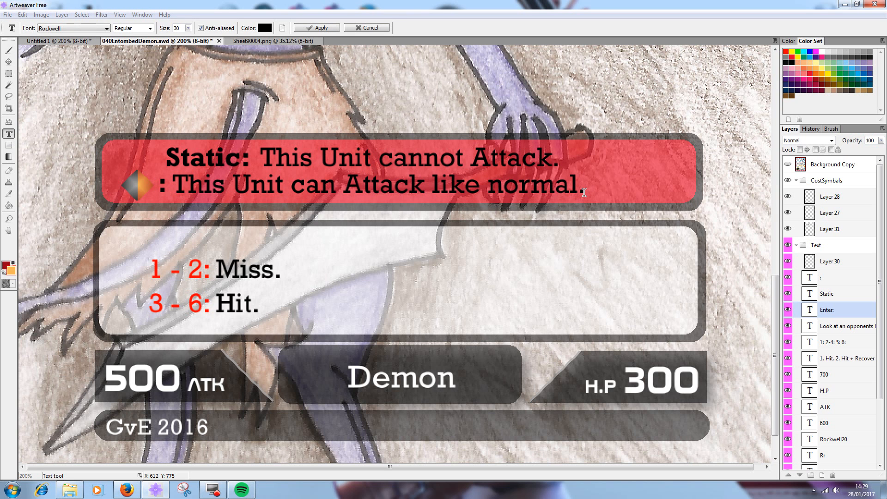
type("this turn")
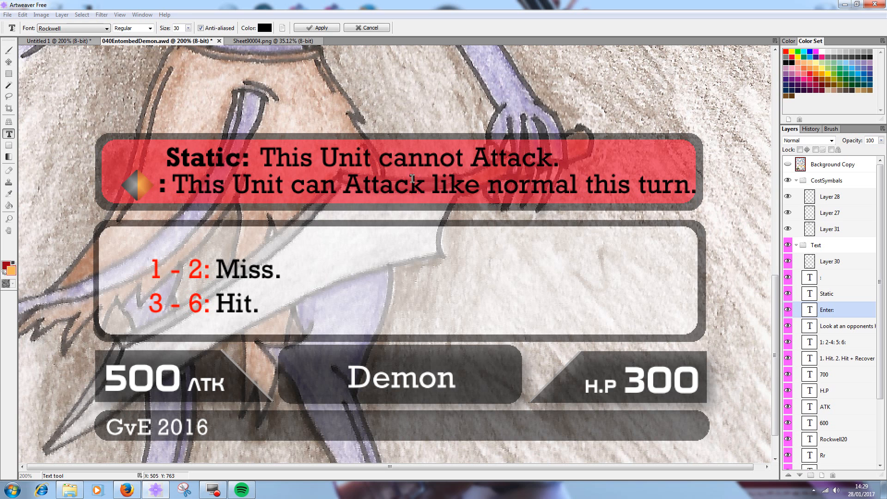
left_click(309, 30)
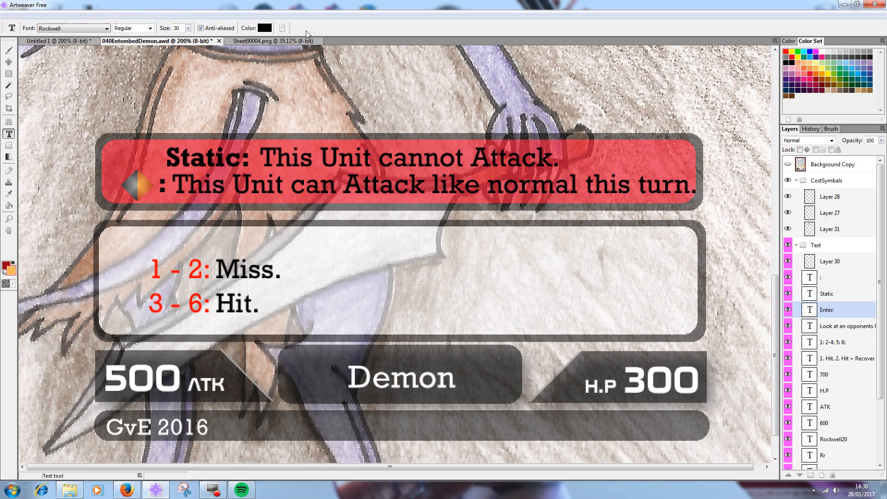
left_click(13, 65)
left_click_drag(220, 186, 214, 187)
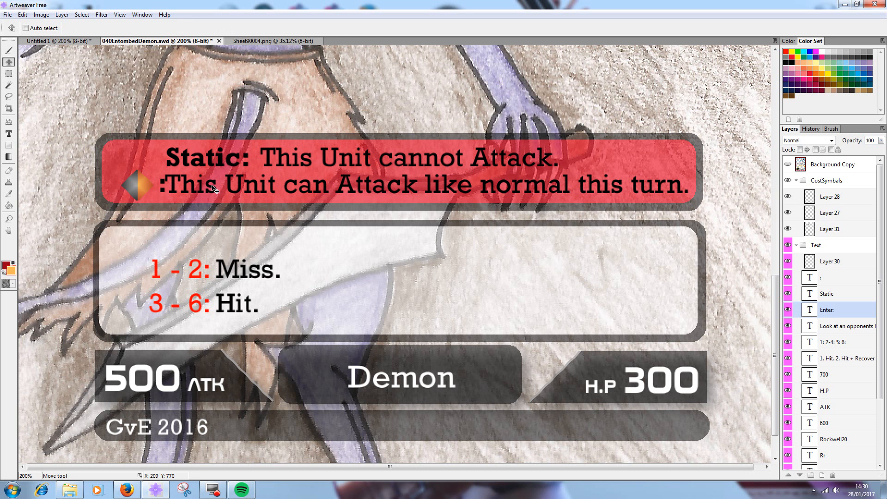
Move the "Static:" label left so it starts above the diamond.
left_click(835, 298)
left_click(788, 295)
left_click(788, 295)
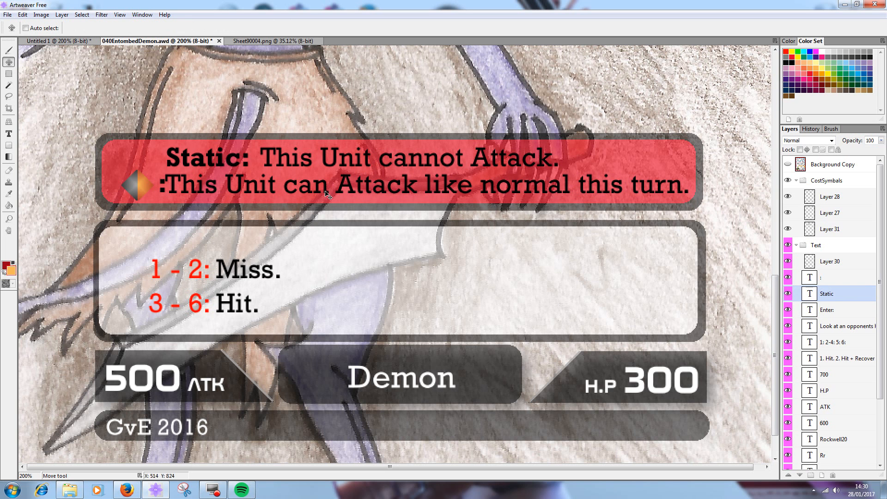
key("ctrl+plus")
left_click_drag(255, 238, 192, 237)
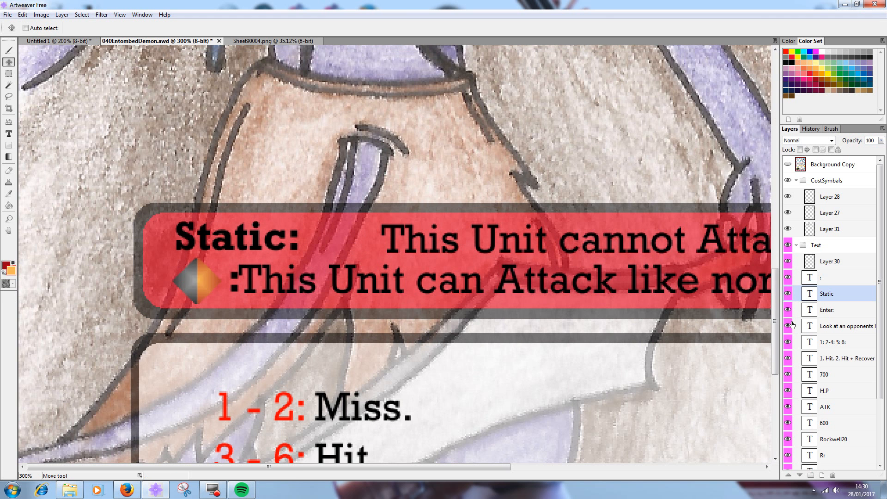
Shift the colon and the diamond slightly left to leave a gap before the second effect line.
left_click(822, 278)
left_click_drag(241, 283, 192, 281)
left_click(814, 259)
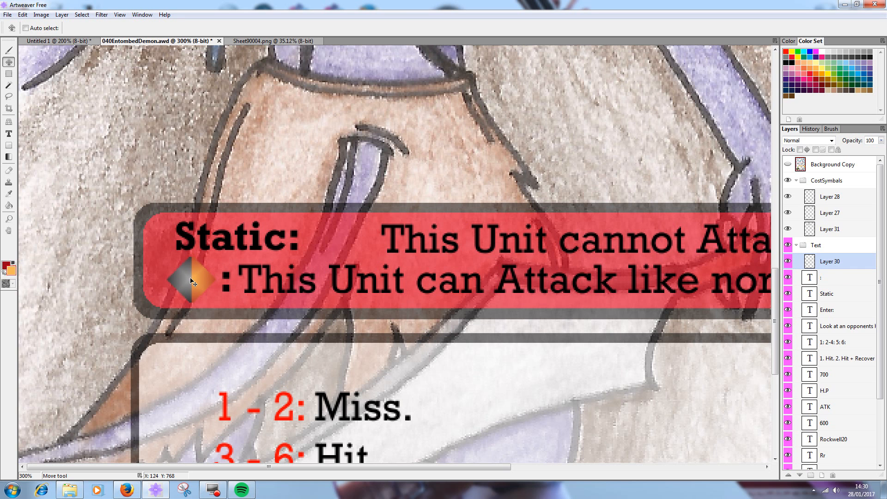
left_click_drag(192, 281, 190, 283)
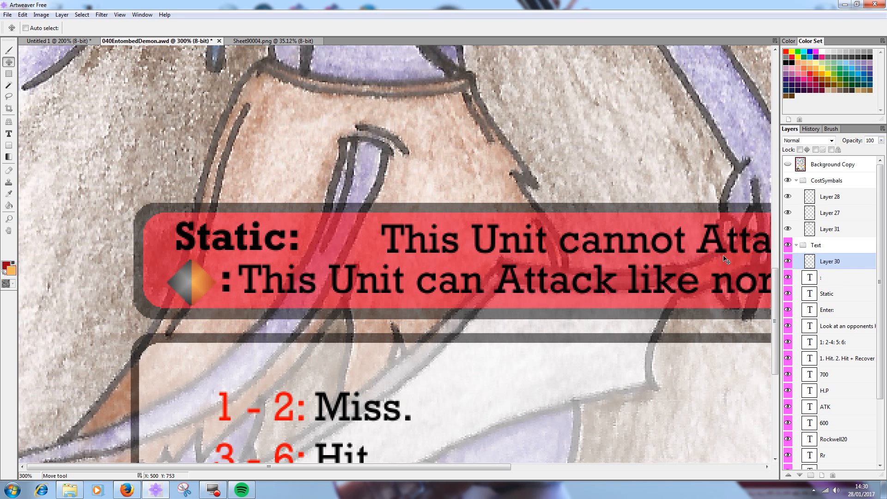
Move the first effect line "This Unit cannot Attack." left to sit directly after the "Static:" label.
left_click(843, 330)
left_click(788, 327)
left_click(788, 327)
left_click_drag(457, 239, 384, 237)
key("ctrl+minus")
key("ctrl+minus")
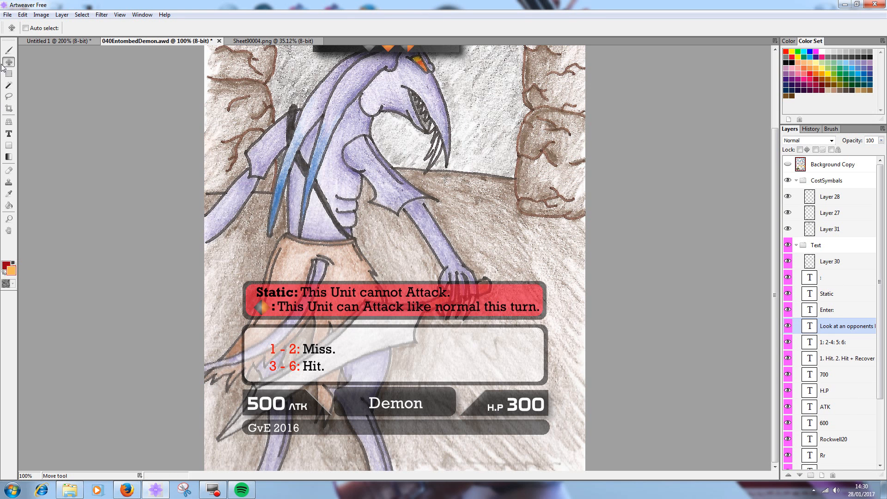
Rewrite the red roll numbers in the white box as three lines: "1:", "2 - 5:" and "6:".
left_click(8, 135)
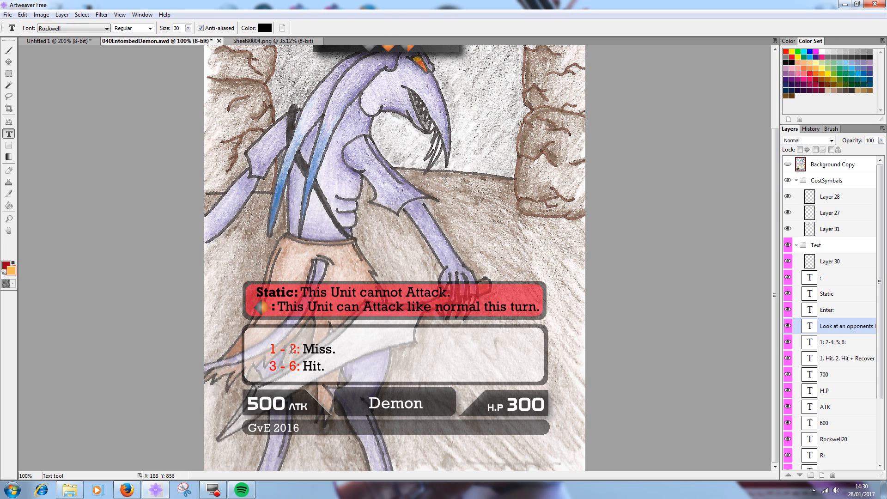
left_click(293, 350)
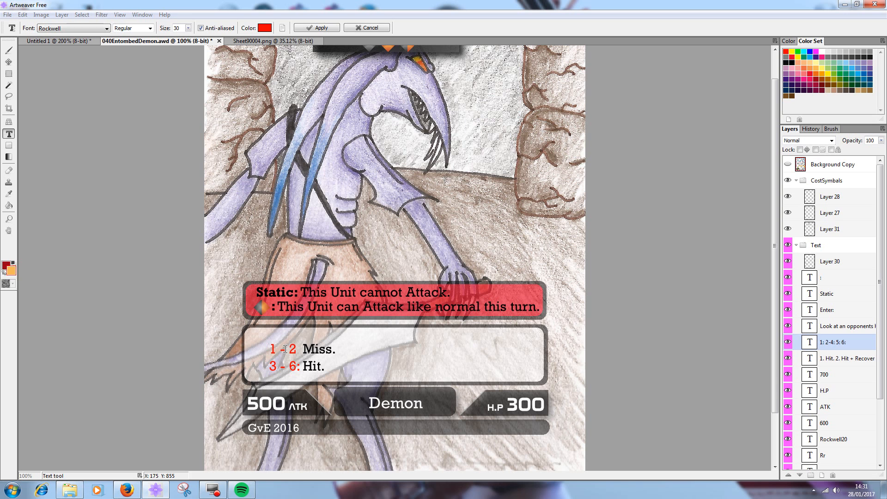
key("BackSpace")
key("BackSpace")
key("BackSpace")
key("Return")
type("5:")
key("Down")
key("Left")
key("Left")
key("BackSpace")
key("BackSpace")
key("BackSpace")
key("BackSpace")
left_click(312, 27)
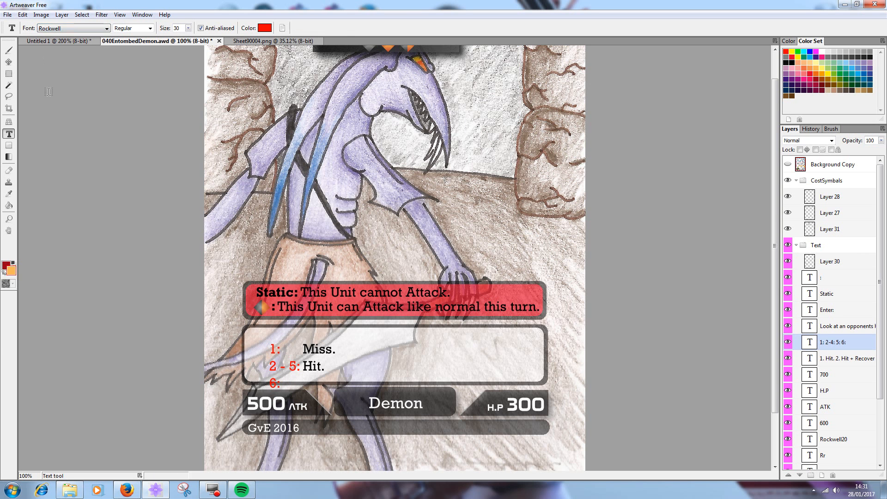
Move the red roll numbers up inside the white box and place the Miss/Hit text with "Miss." directly after "1:".
left_click(9, 62)
left_click_drag(296, 358, 290, 356)
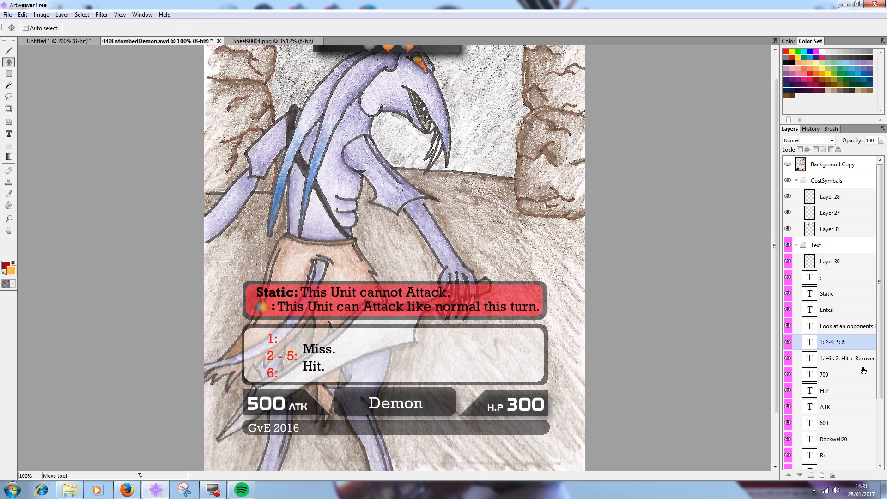
left_click(849, 359)
left_click_drag(332, 364, 314, 362)
key("ctrl+plus")
key("ctrl+plus")
scroll(258, 350, "down", 5)
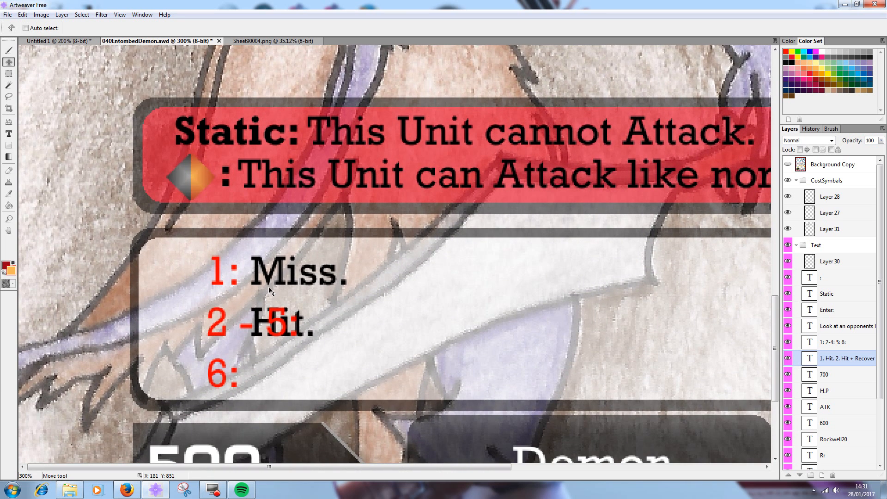
Place "Hit." directly after "2 - 5:" and begin the third roll line with "Hit," after "6:".
left_click(9, 134)
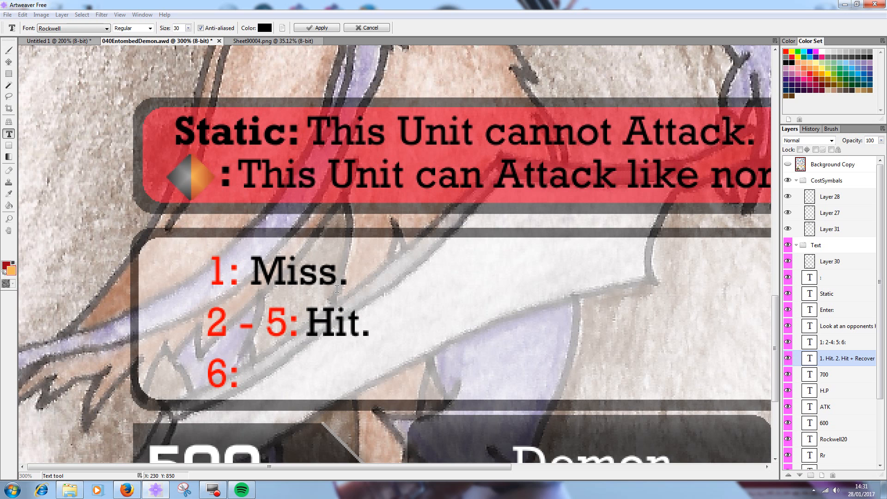
key("Down")
type("Hit,")
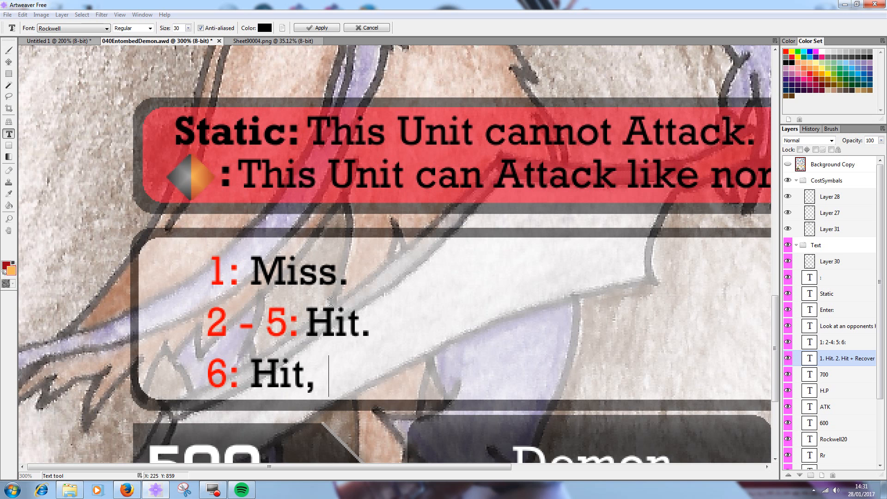
type("Oppo")
key("BackSpace")
key("BackSpace")
key("BackSpace")
key("BackSpace")
In Windows Explorer, view the 004Angel card image from Cards_Official > DeckOfHonour to check how its roll effects are worded.
left_click(69, 490)
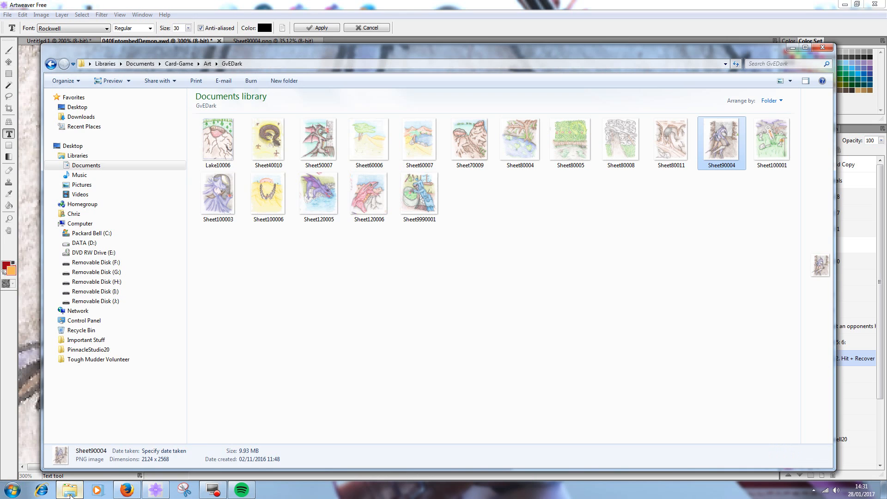
left_click(179, 63)
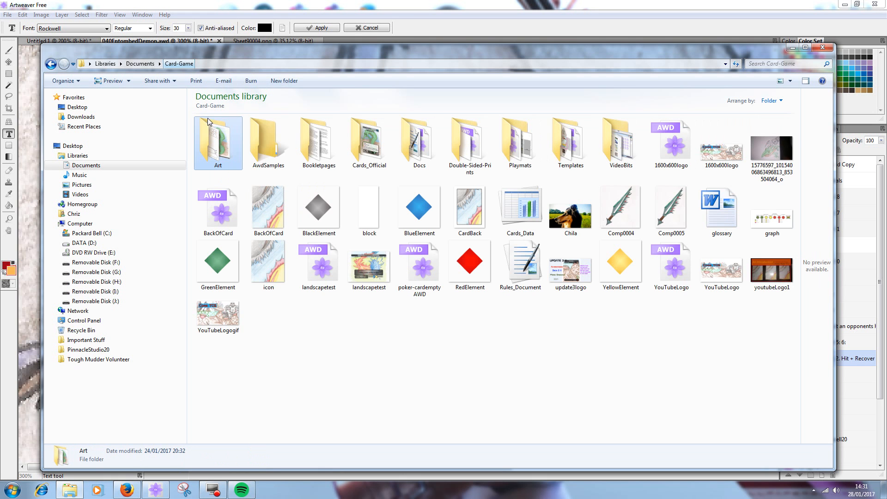
double_click(370, 144)
double_click(260, 143)
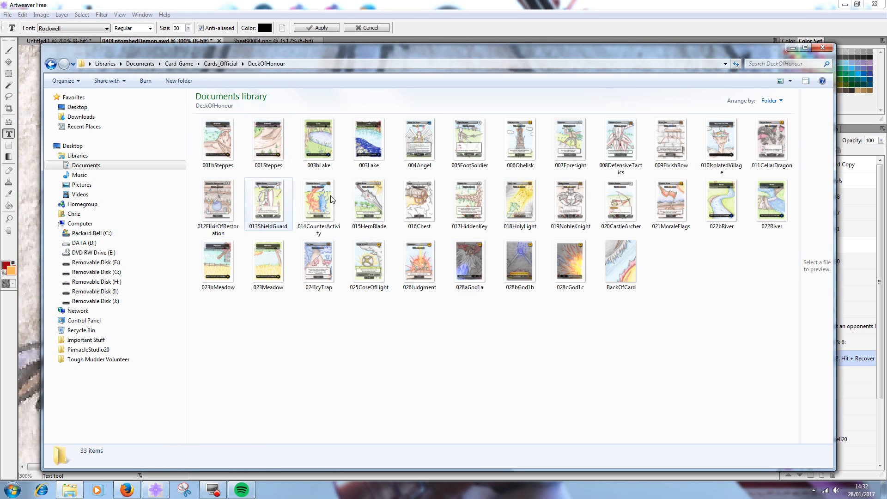
double_click(421, 143)
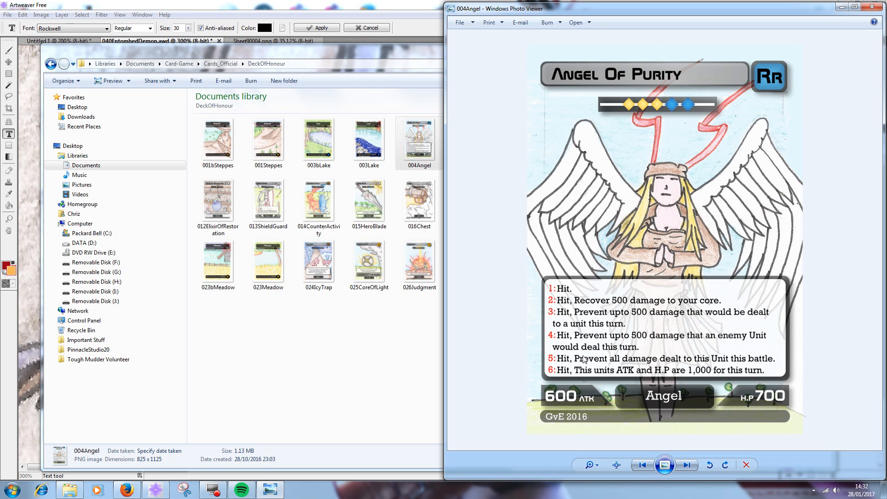
left_click(872, 6)
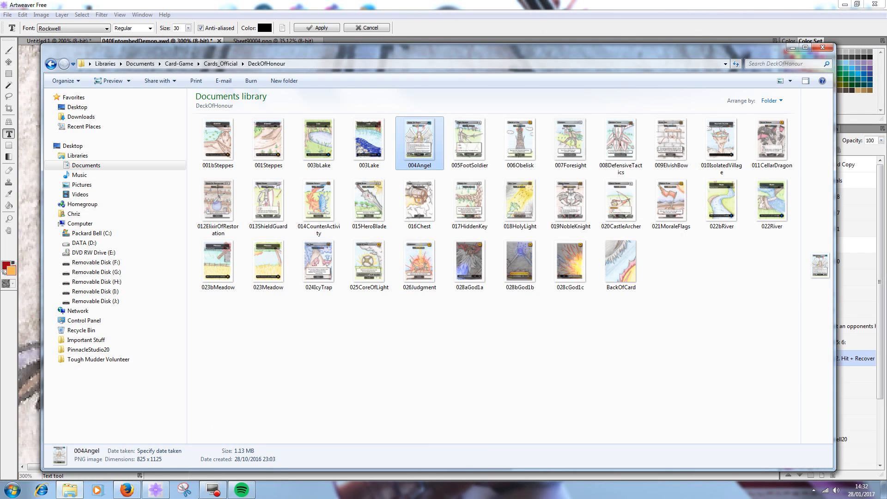
Return to Artweaver and complete the third roll line as "Hit, deals 200 Damage to Enemy Core.".
left_click(156, 490)
left_click(329, 388)
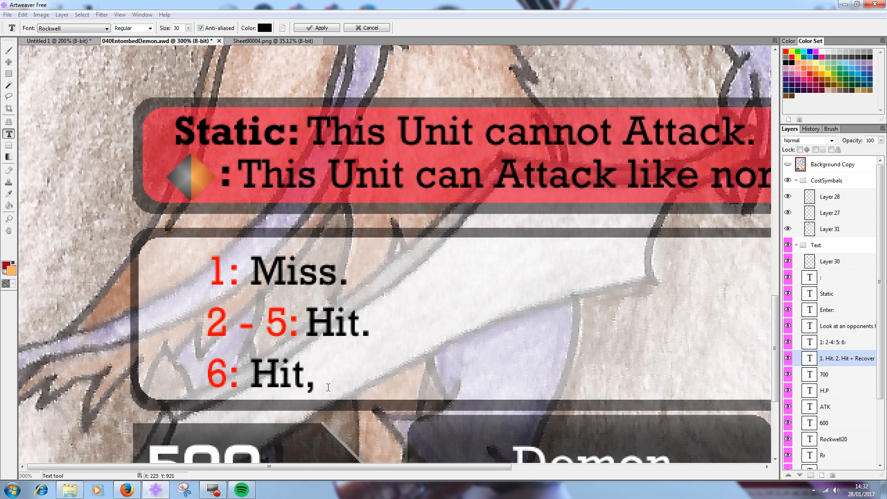
type("deals 200 ")
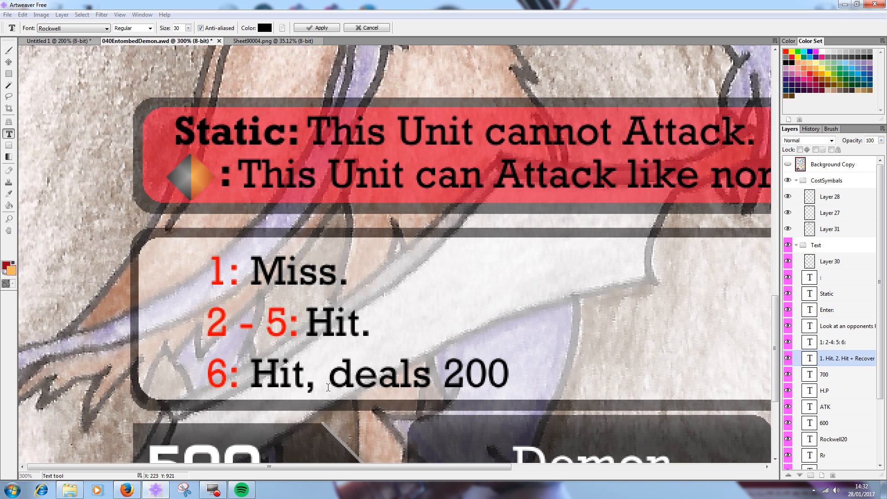
type("Damage to")
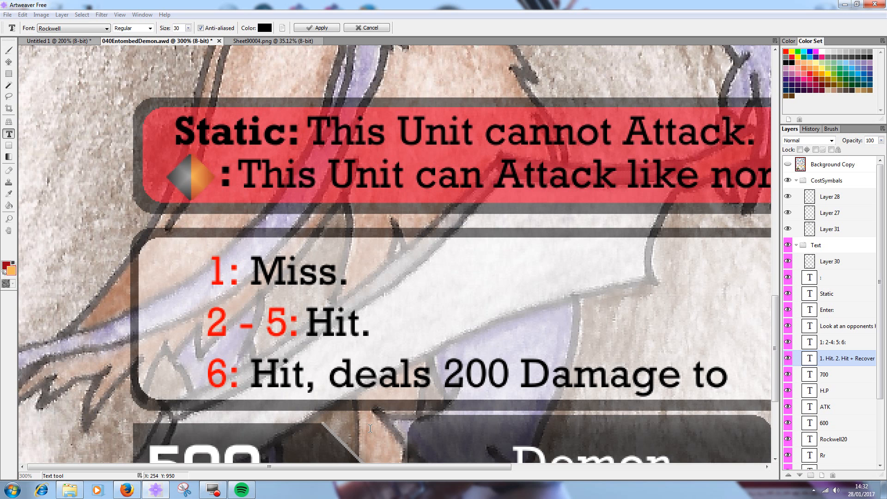
type(" O")
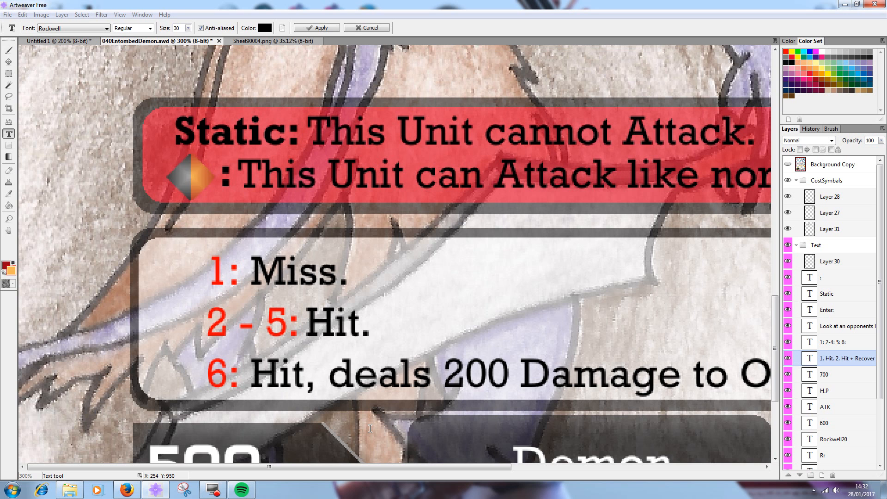
key("BackSpace")
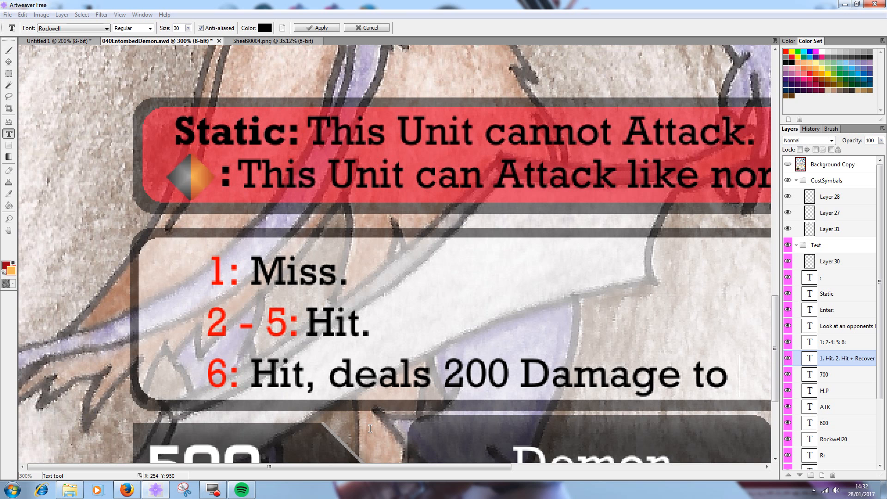
type("En")
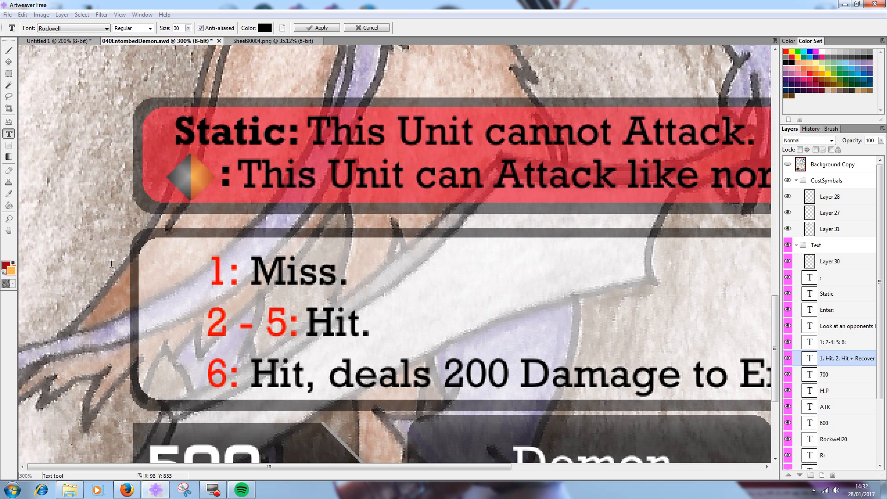
left_click(334, 28)
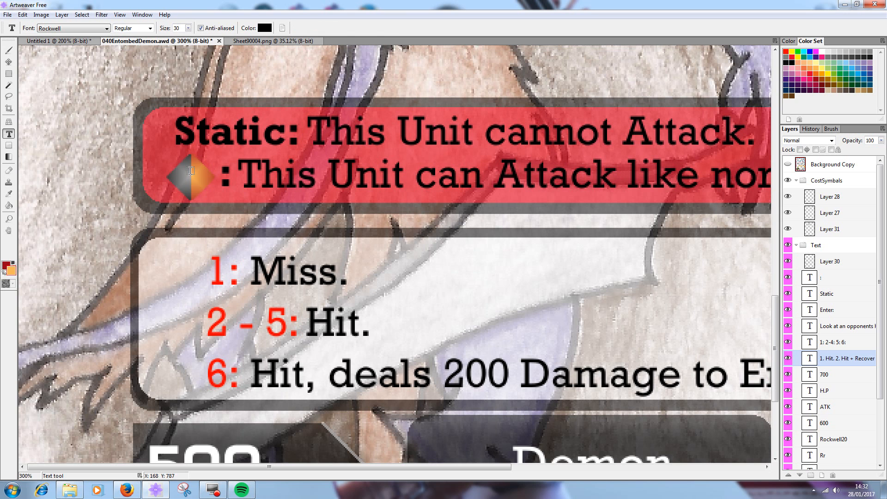
Clear all guides from the Entombed Demon card.
left_click(8, 61)
key("ctrl+minus")
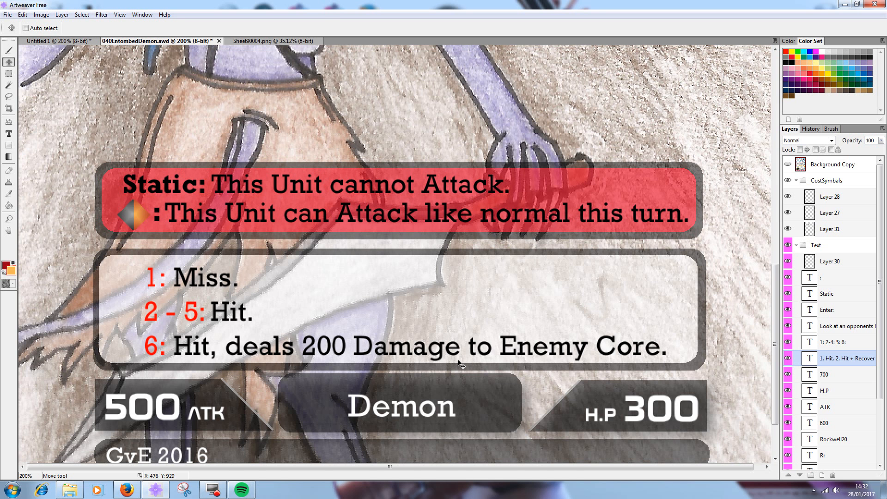
key("ctrl+minus")
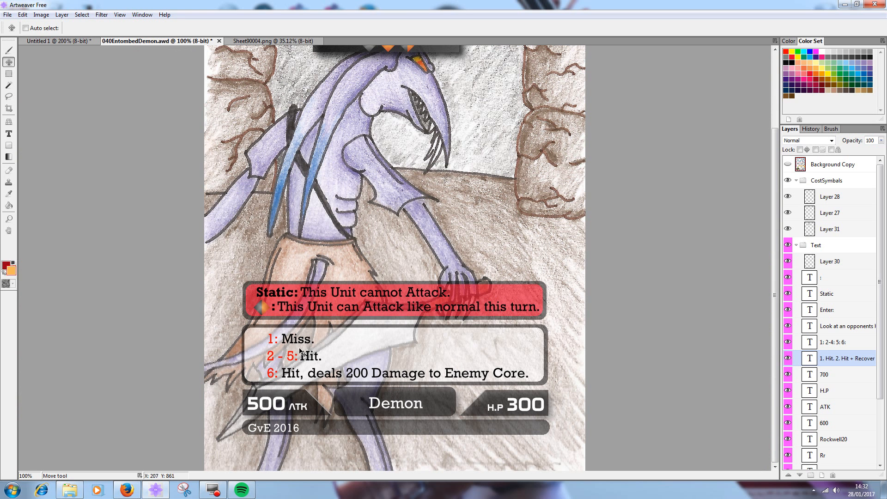
scroll(317, 147, "up", 3)
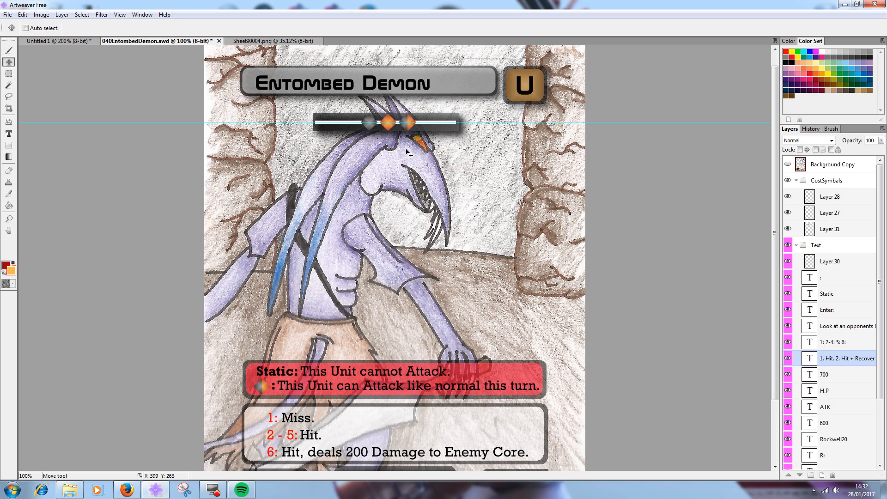
left_click(120, 15)
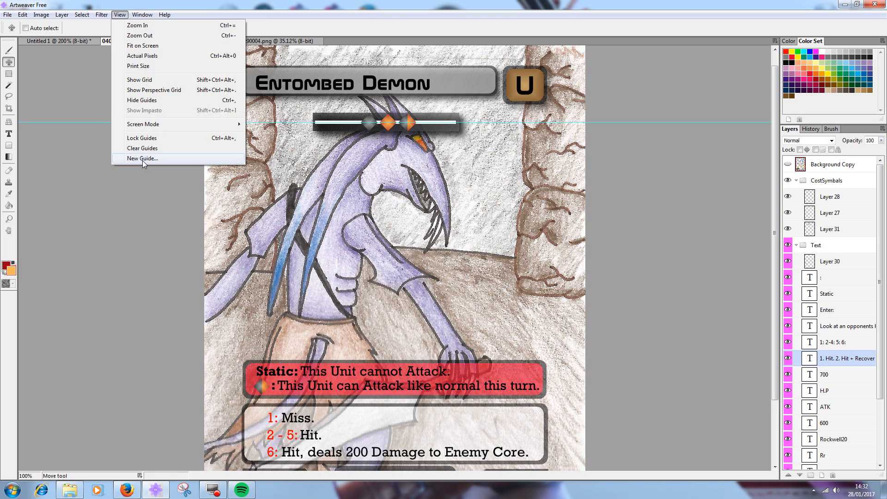
left_click(144, 149)
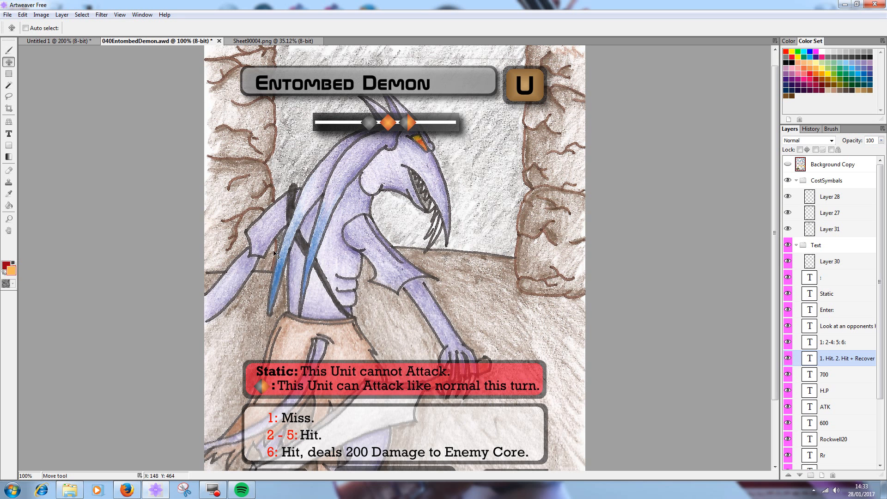
Save the changes to the 040EntombedDemon.awd document.
left_click(7, 14)
left_click(111, 2)
left_click(7, 15)
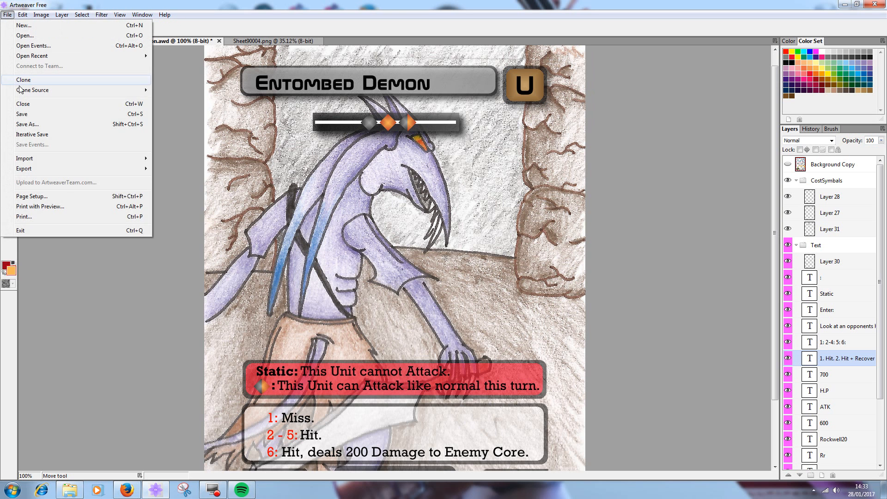
left_click(28, 114)
Start saving the card under a new location and choose the folder Card-Game > Cards_Official > DeckOfDarkness.
left_click(8, 15)
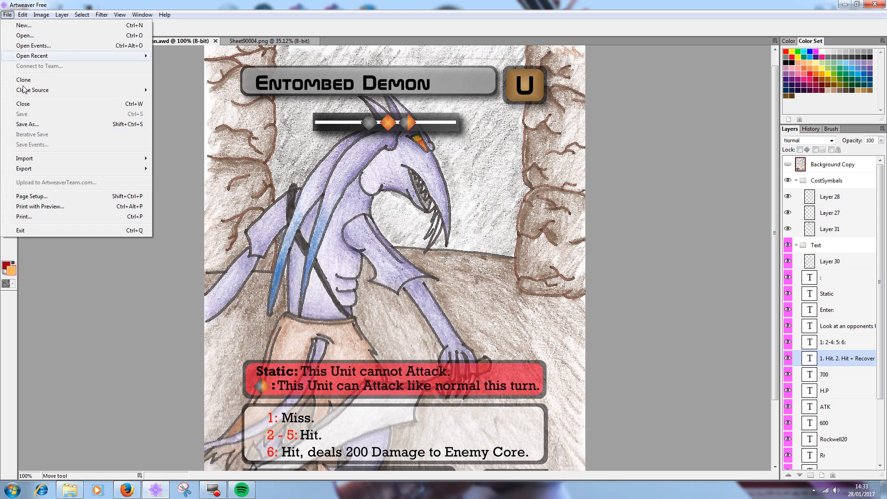
left_click(27, 123)
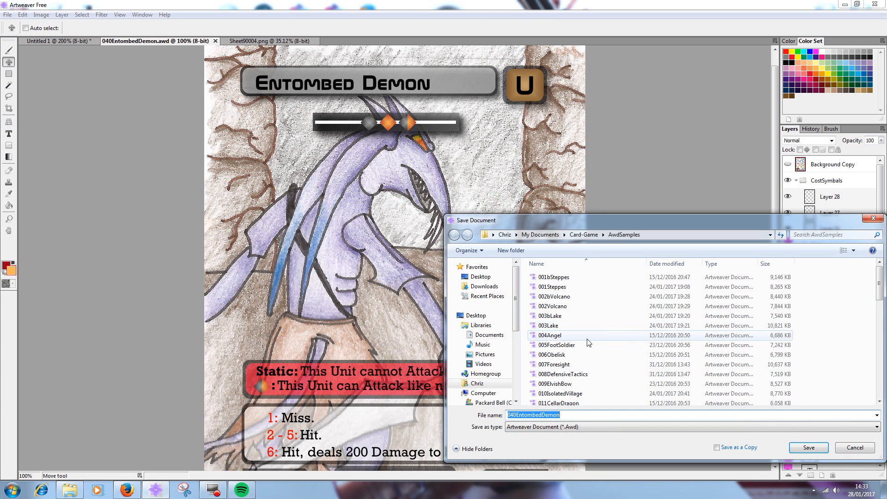
left_click(582, 235)
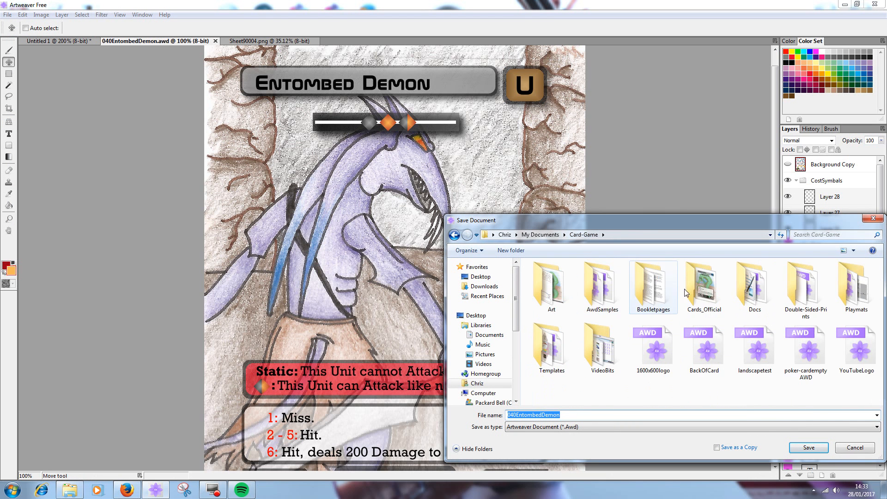
double_click(702, 288)
double_click(554, 289)
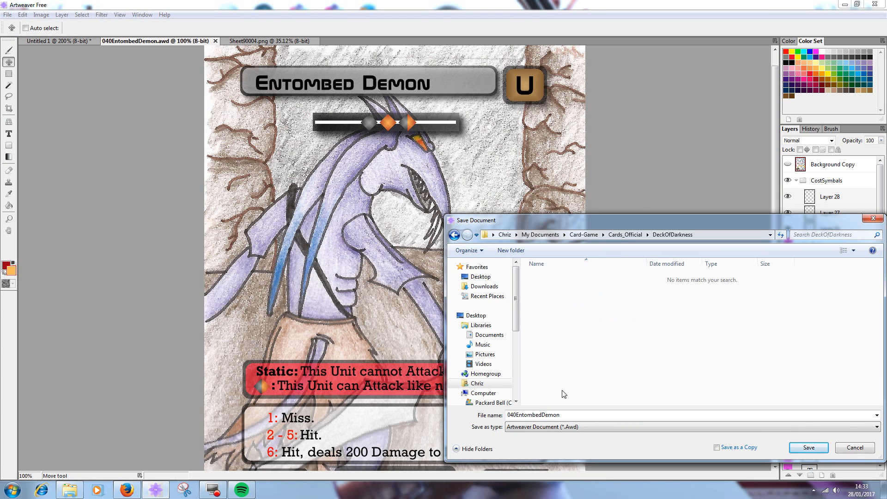
Save the card as a Portable Network Graphics copy named 040EntombedDemon with a color depth of 32 bits/pixel.
left_click(572, 428)
left_click(581, 387)
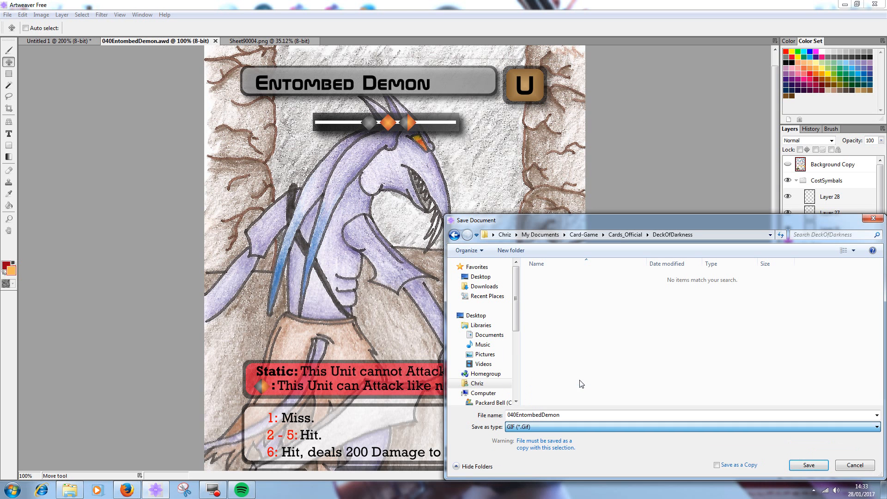
left_click(573, 431)
left_click(579, 378)
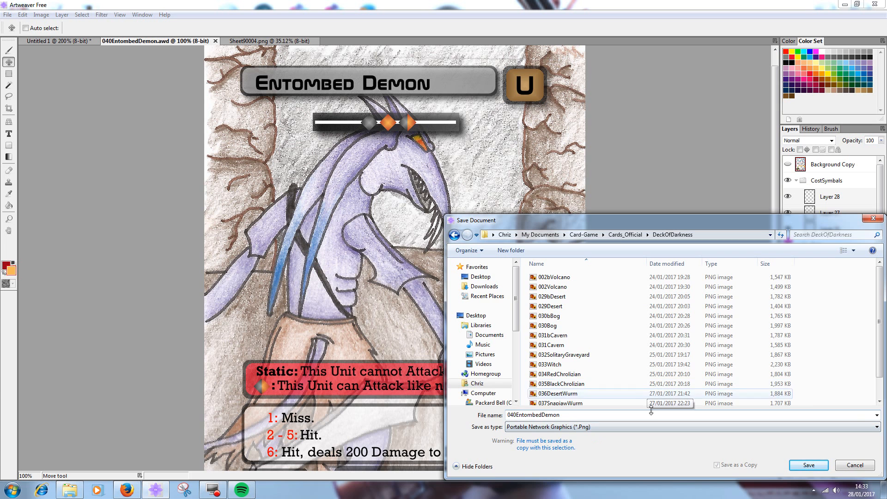
left_click(806, 465)
left_click_drag(420, 207, 411, 213)
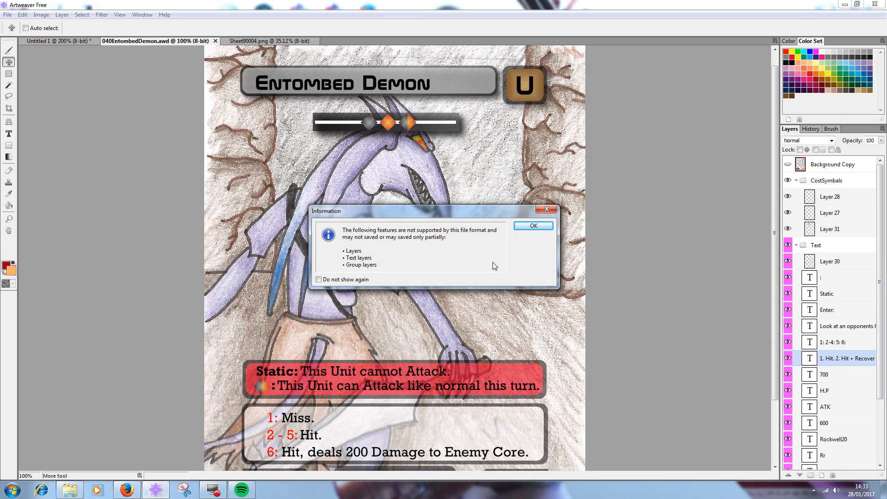
left_click(537, 226)
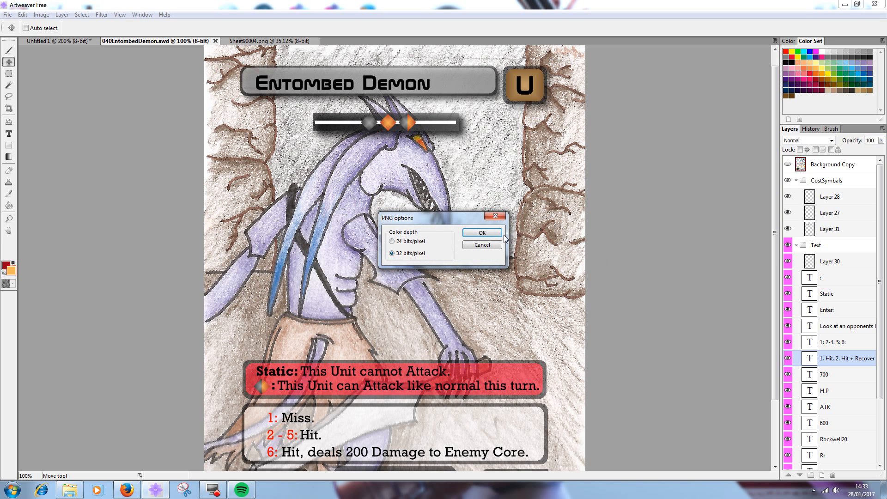
left_click(479, 232)
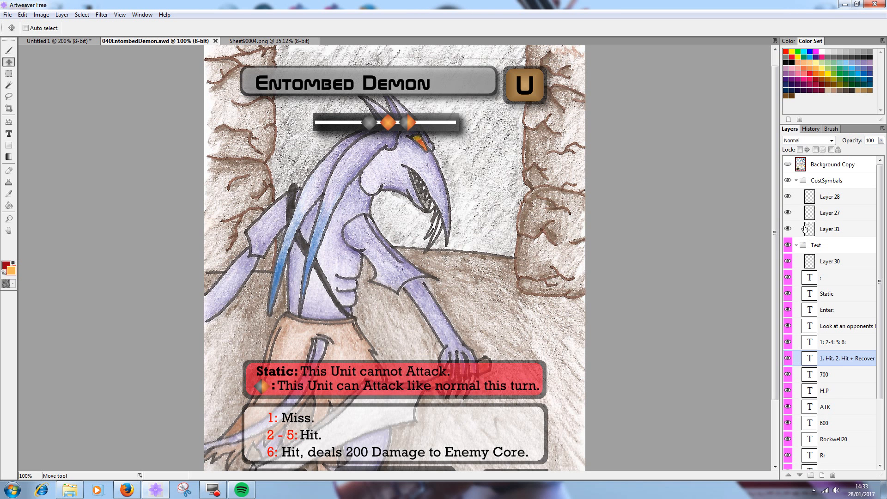
In Windows Explorer, open the exported 040EntombedDemon image from the DeckOfDarkness folder and inspect the finished card.
left_click(844, 6)
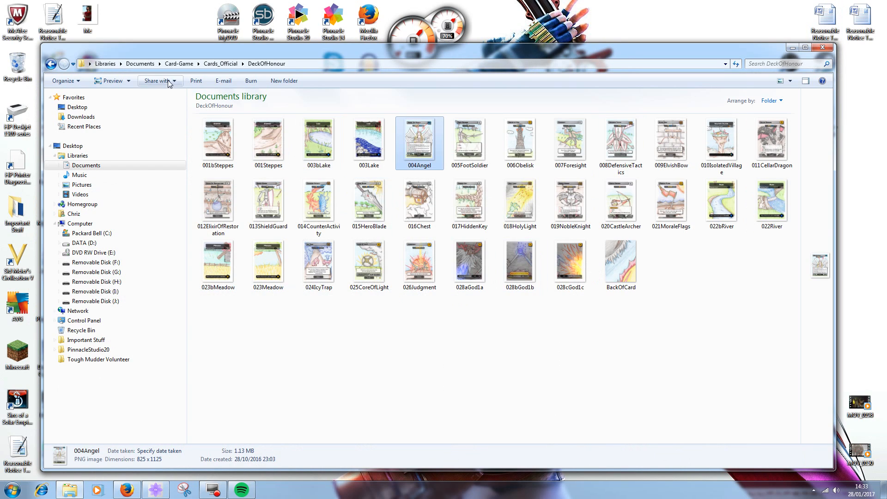
left_click(221, 63)
double_click(203, 138)
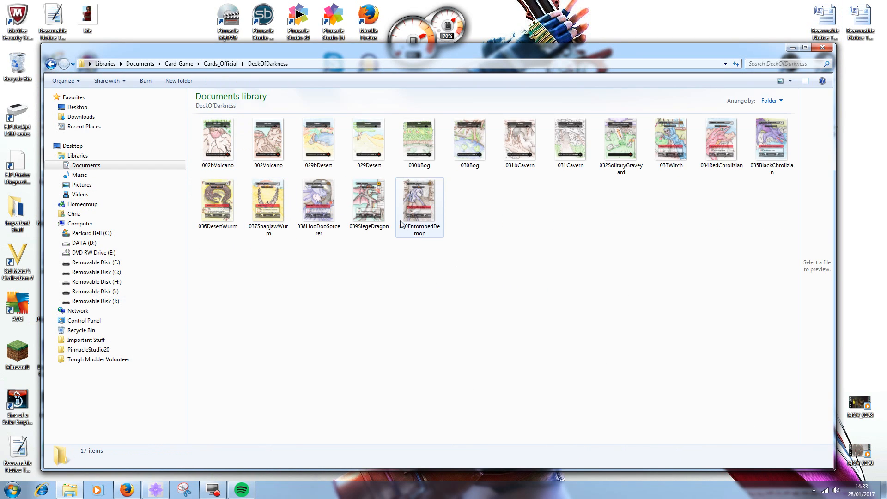
double_click(413, 205)
left_click_drag(569, 13, 347, 16)
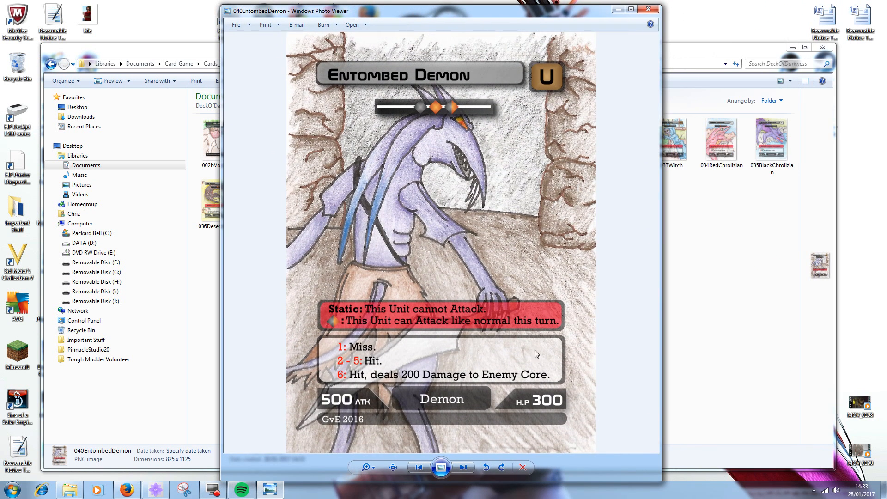